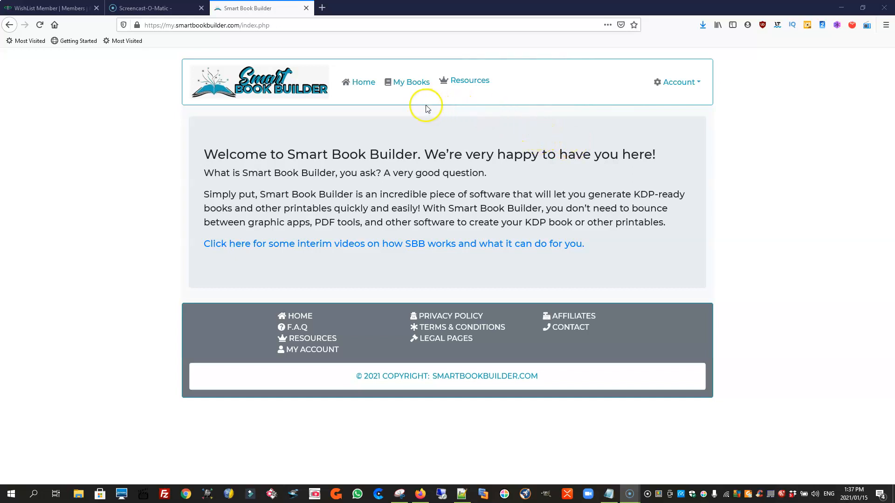
Delete the existing Baby Journal from the list of books
click(411, 84)
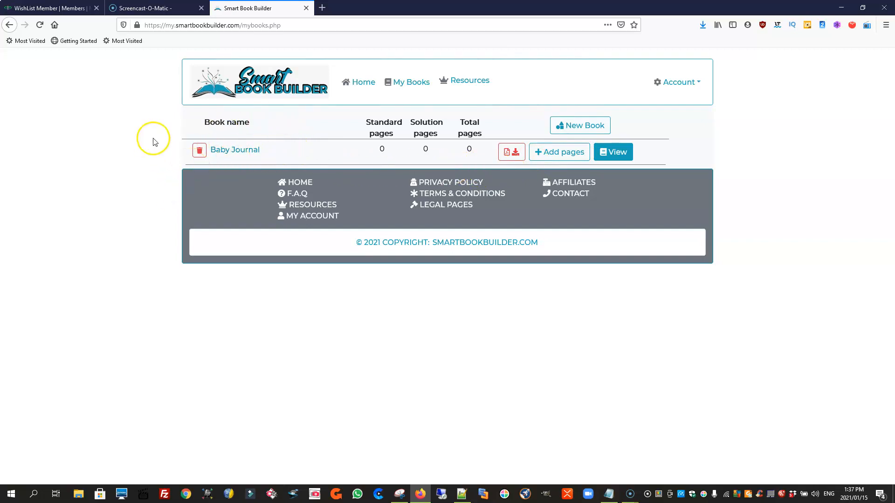
click(200, 152)
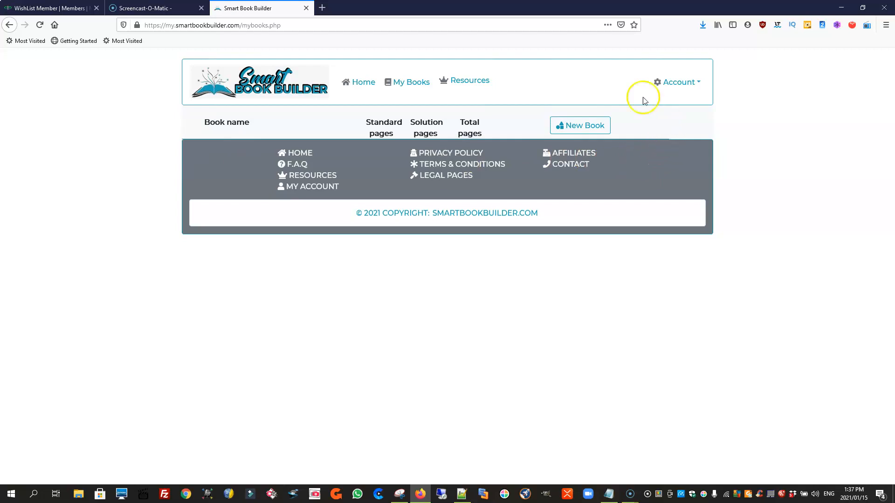
Create a new book named "Baby Journal"
click(581, 127)
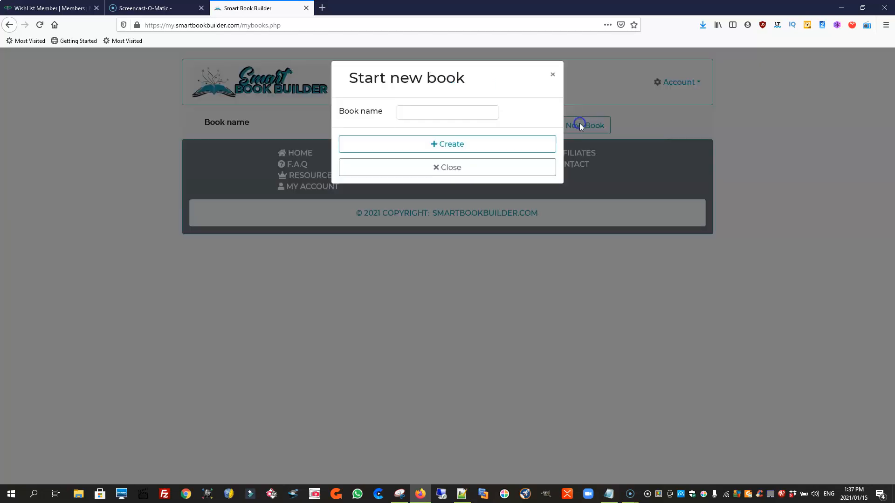
click(445, 116)
text(Baby)
click(423, 125)
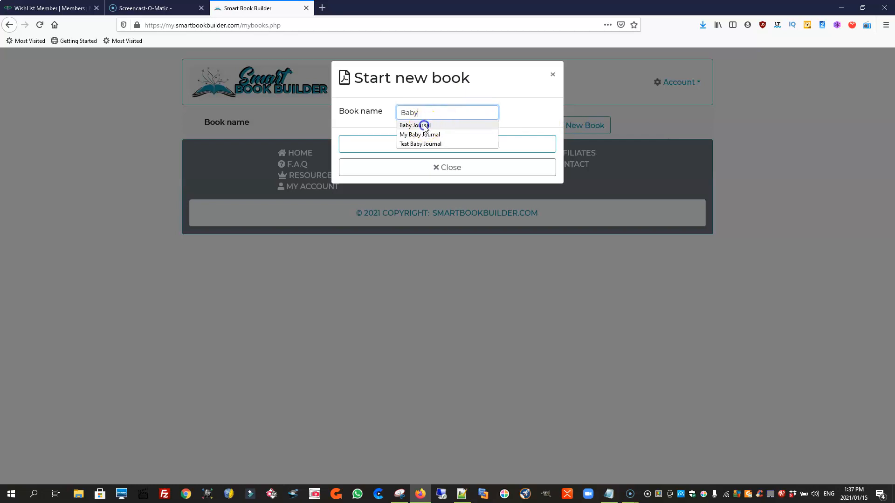
click(446, 145)
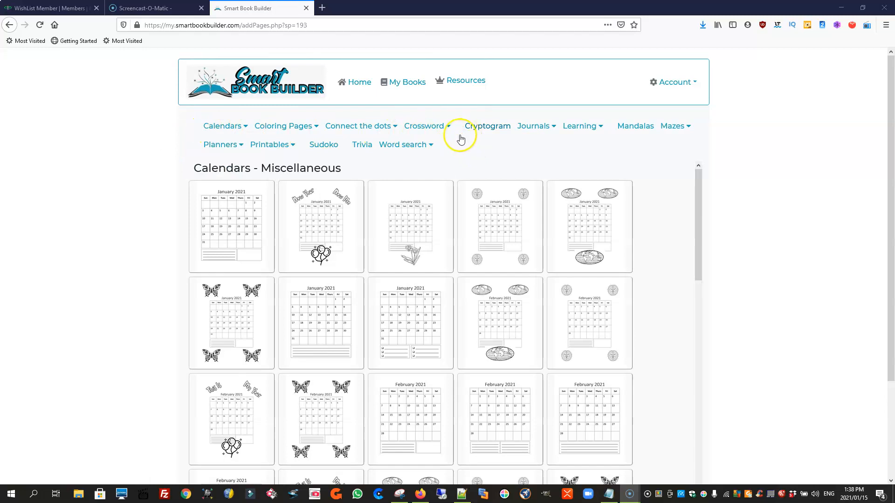
Look through the page categories on offer, including the Calendars and Coloring Pages subcategories
click(271, 145)
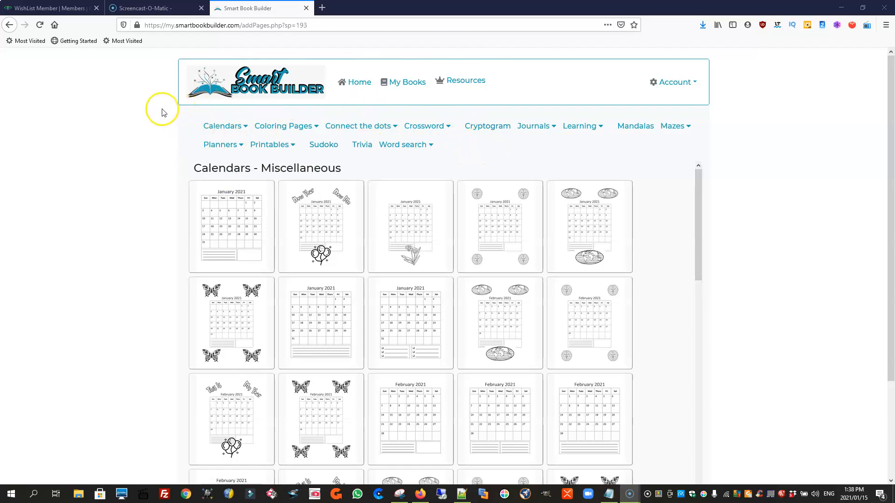
mouse_move(246, 127)
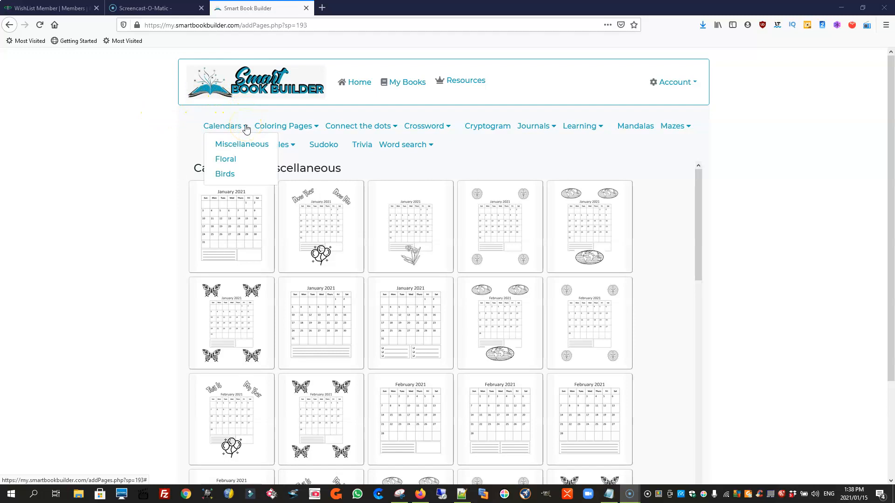
mouse_move(316, 129)
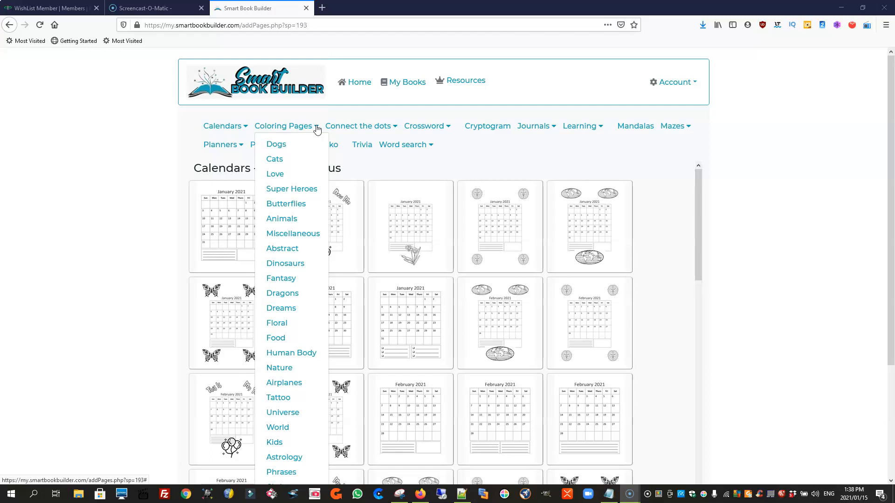
click(316, 130)
click(315, 129)
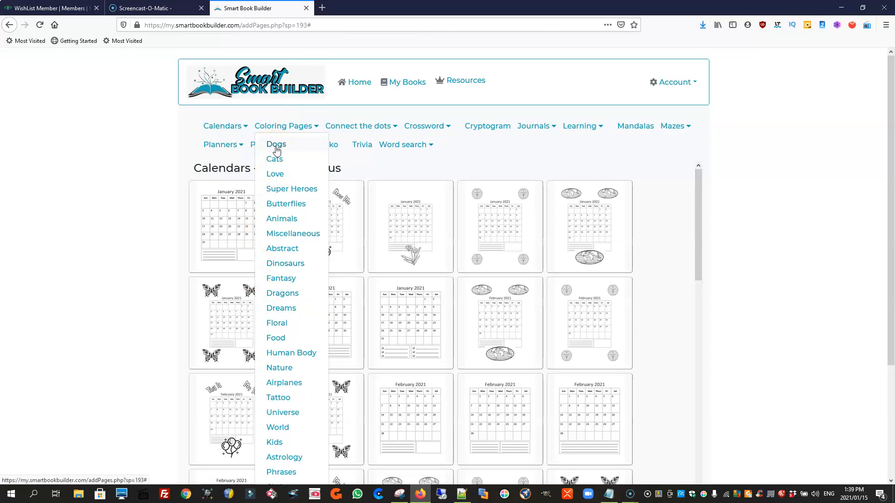
click(329, 144)
click(296, 126)
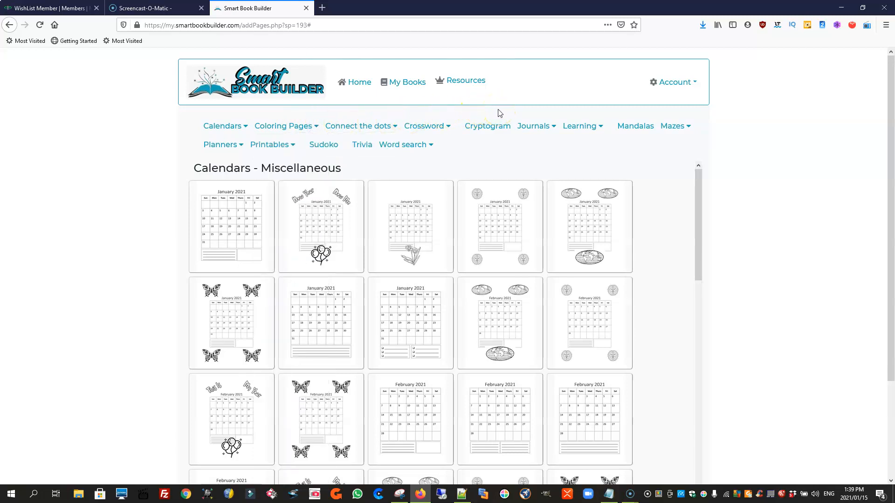
click(530, 112)
Show the page templates in the Babies subcategory of Journals
click(556, 127)
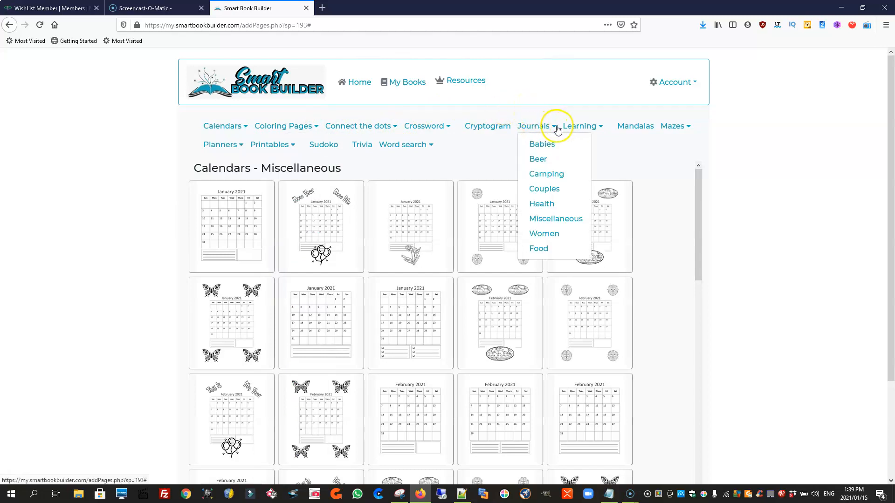
click(550, 126)
click(537, 145)
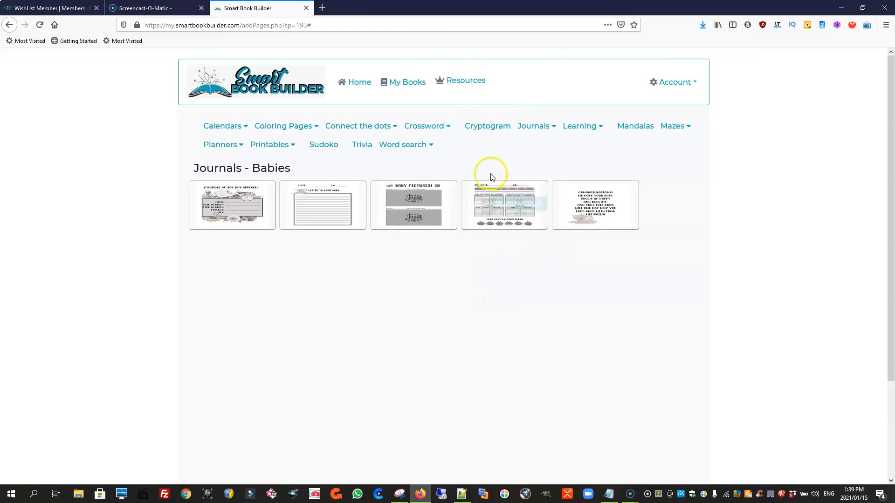
Preview the whole "A Bundle of Joy Has Arrived!" page template, including its birth detail fields, and close the preview
mouse_move(301, 190)
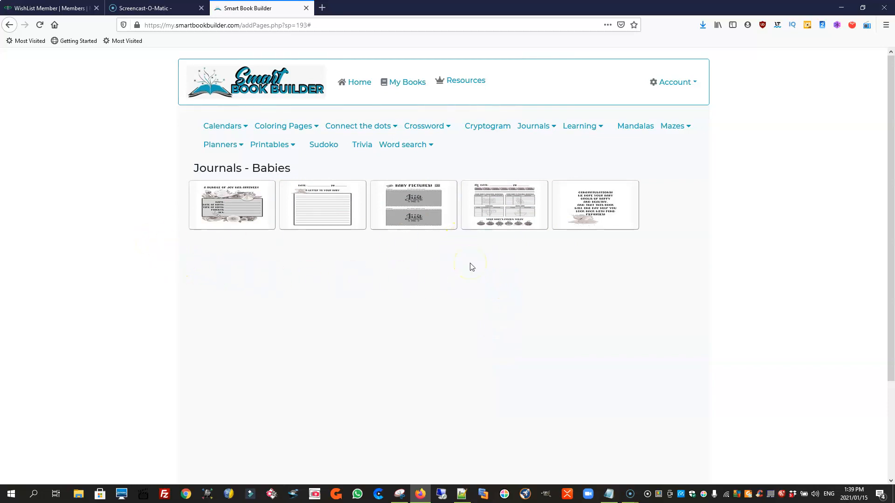
mouse_move(199, 218)
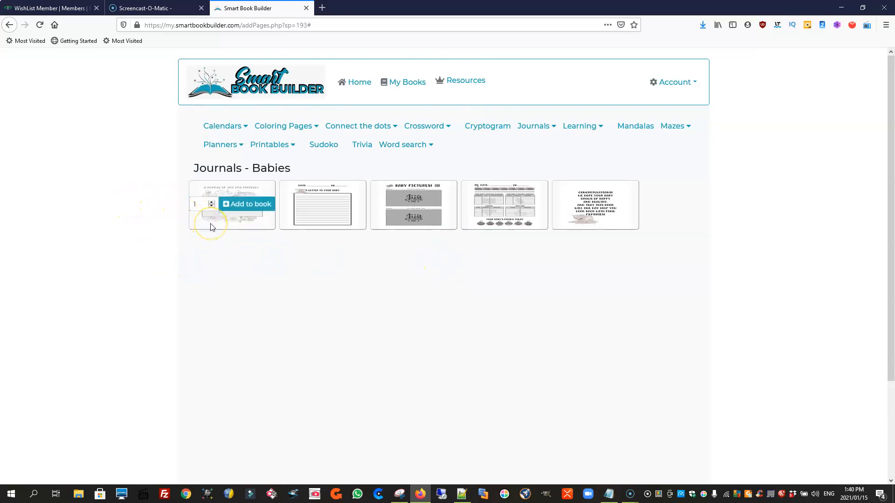
click(211, 226)
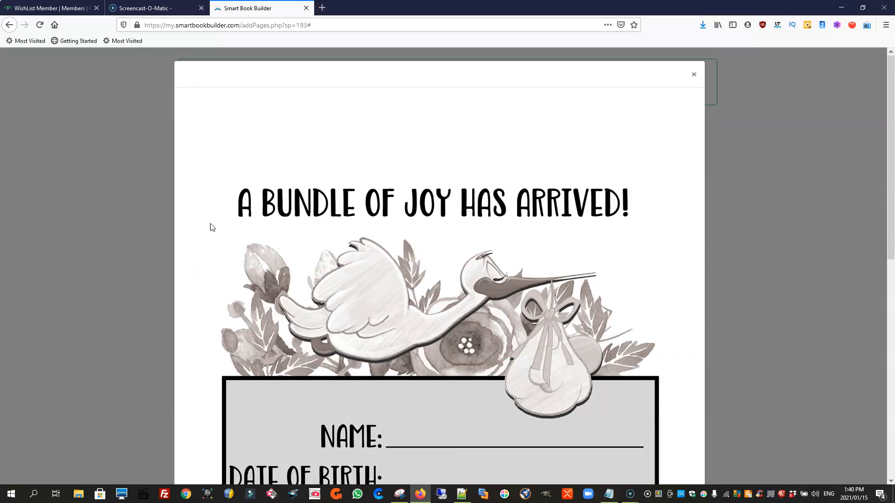
scroll(462, 242, down, 5)
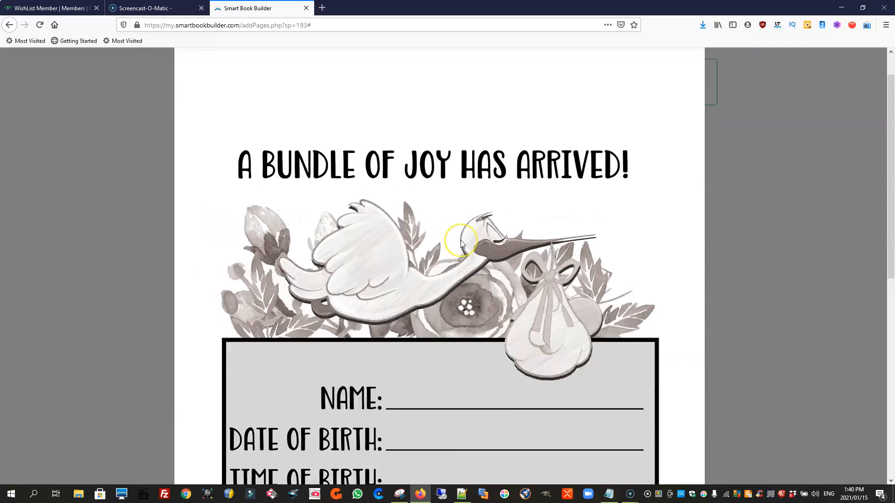
scroll(462, 242, down, 3)
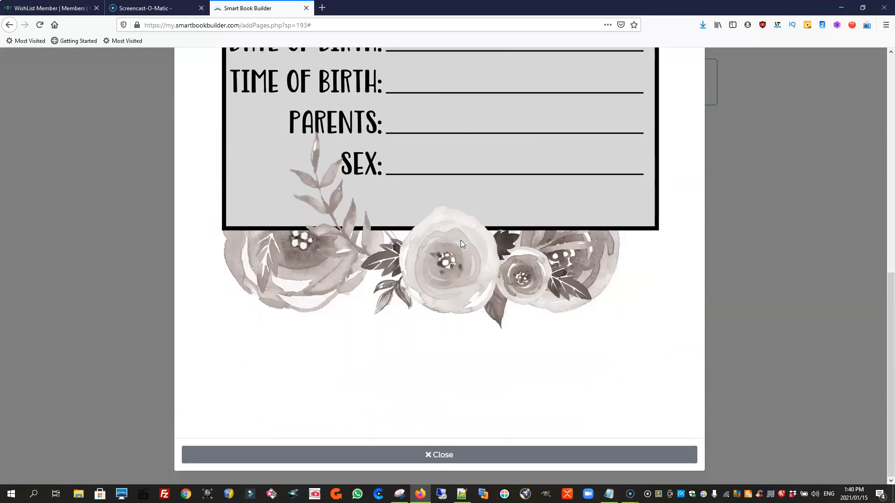
scroll(461, 242, up, 3)
scroll(461, 244, up, 5)
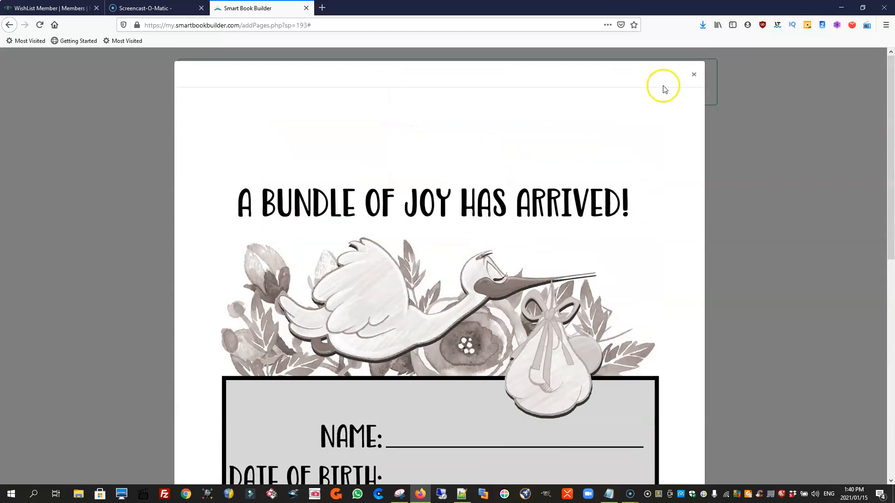
scroll(657, 95, down, 8)
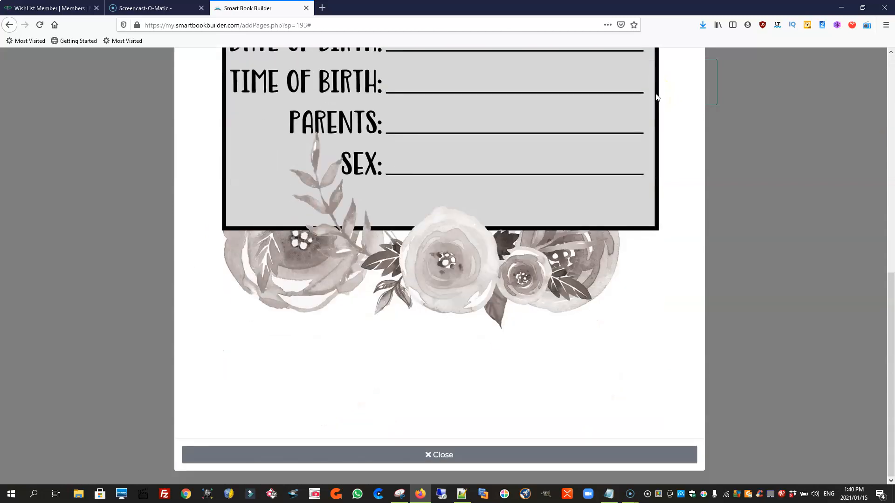
scroll(485, 393, up, 8)
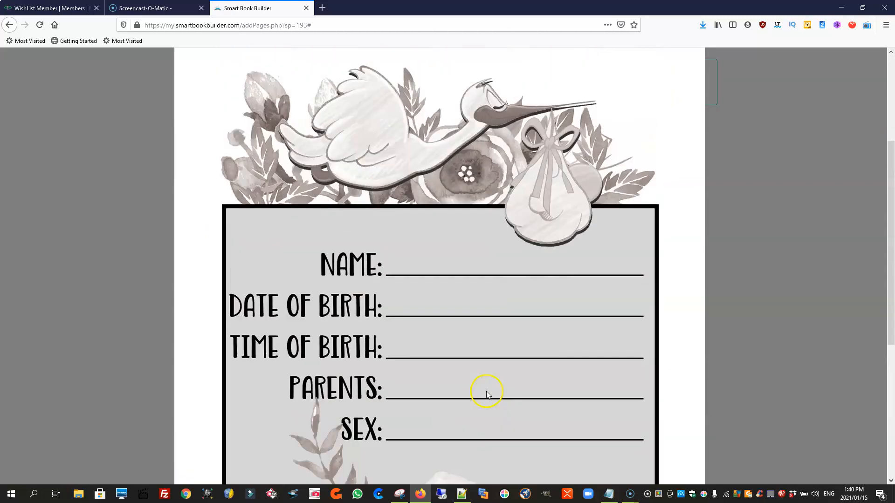
click(695, 74)
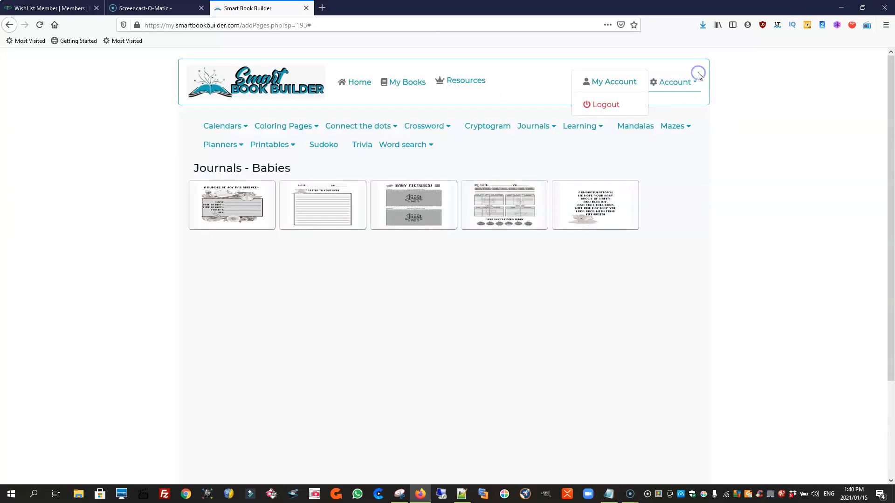
Preview the full "A Letter to Your Baby" page template and close the preview
click(320, 223)
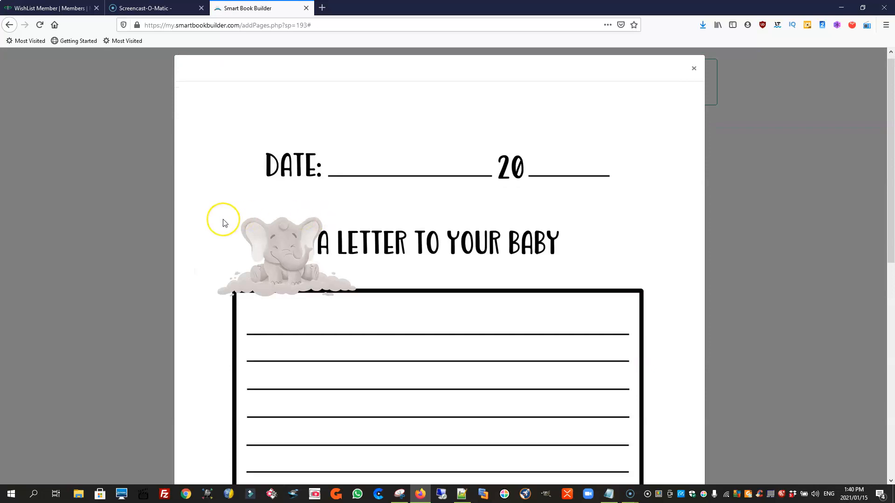
scroll(221, 222, down, 10)
scroll(225, 223, up, 10)
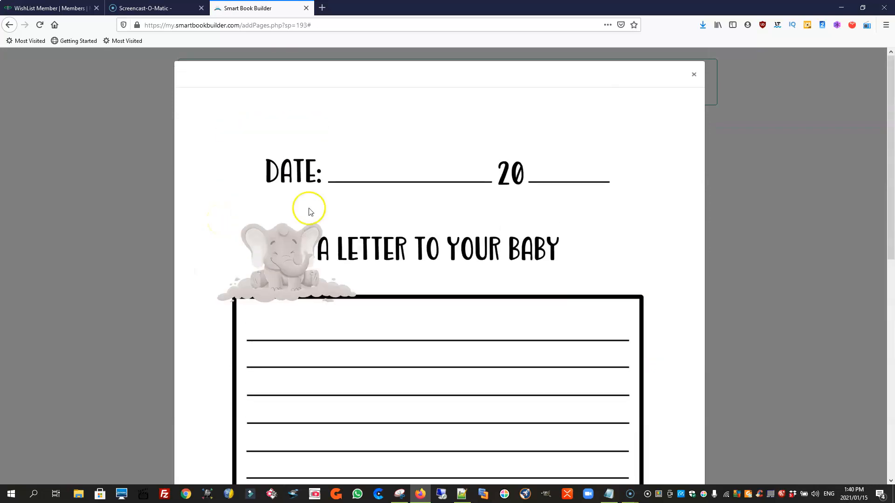
click(696, 73)
Preview the full "Baby Pictures!" page template and close the preview
mouse_move(380, 221)
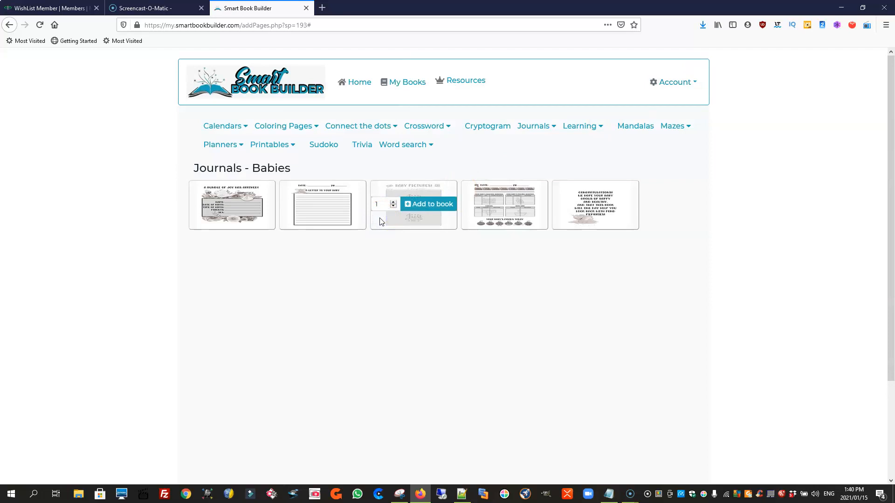
click(390, 226)
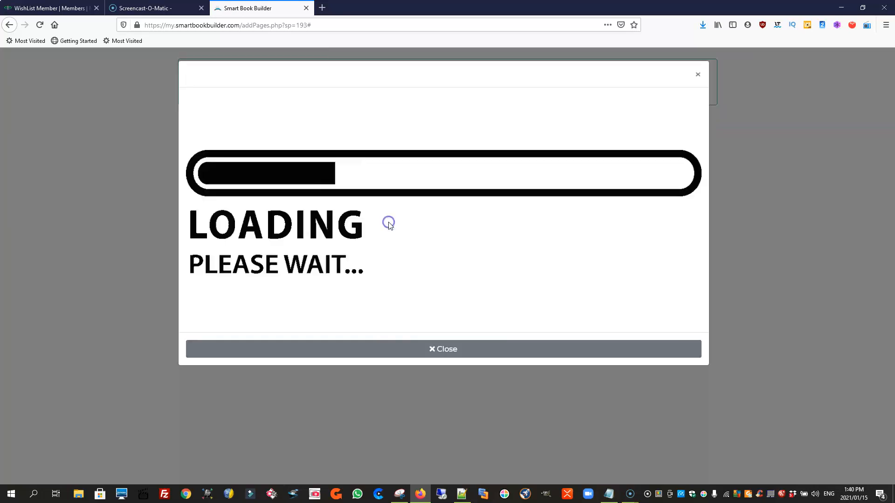
scroll(669, 265, down, 7)
scroll(670, 267, down, 2)
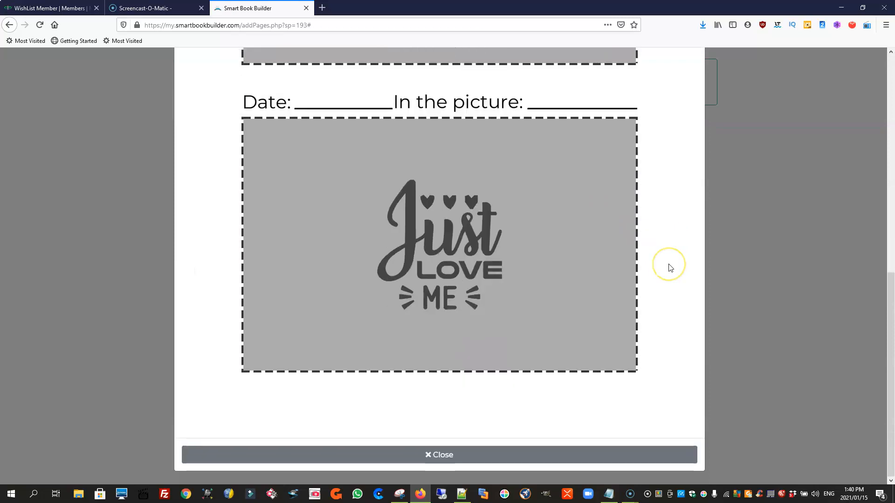
scroll(670, 267, up, 9)
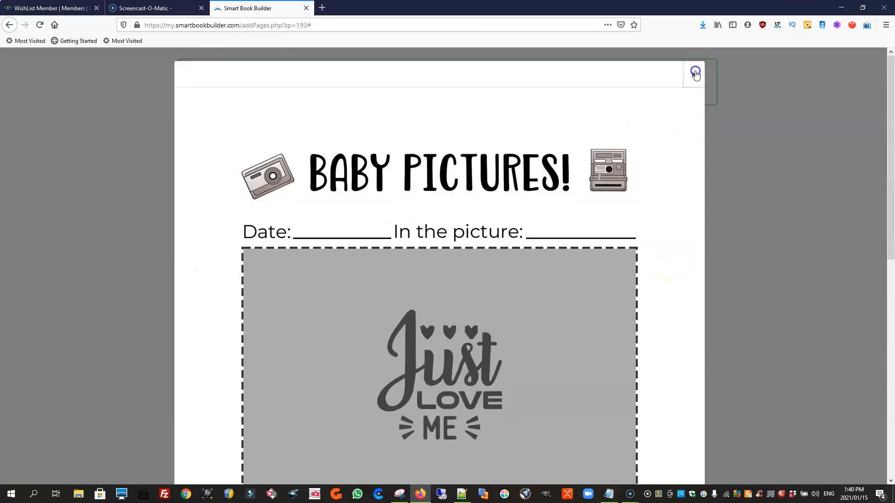
click(694, 74)
Preview the daily log template with the baby's sleeping, feeding, diaper, bath and mood sections, and close the preview
mouse_move(474, 230)
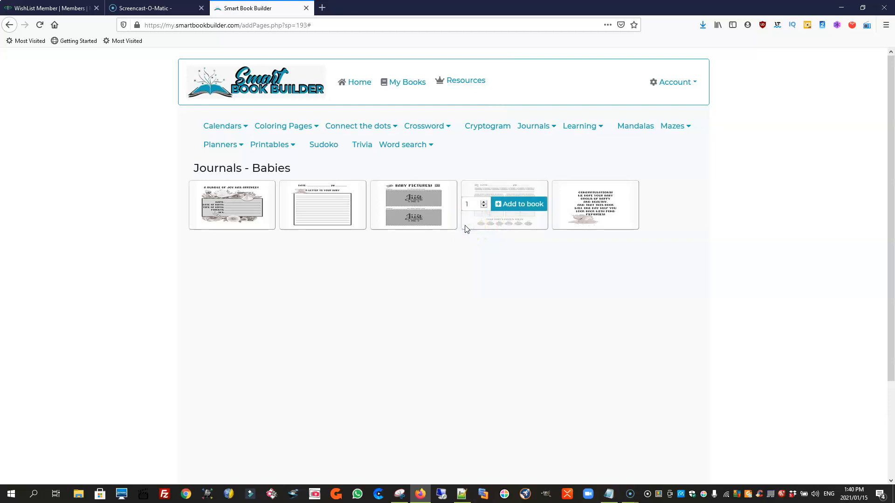
click(492, 226)
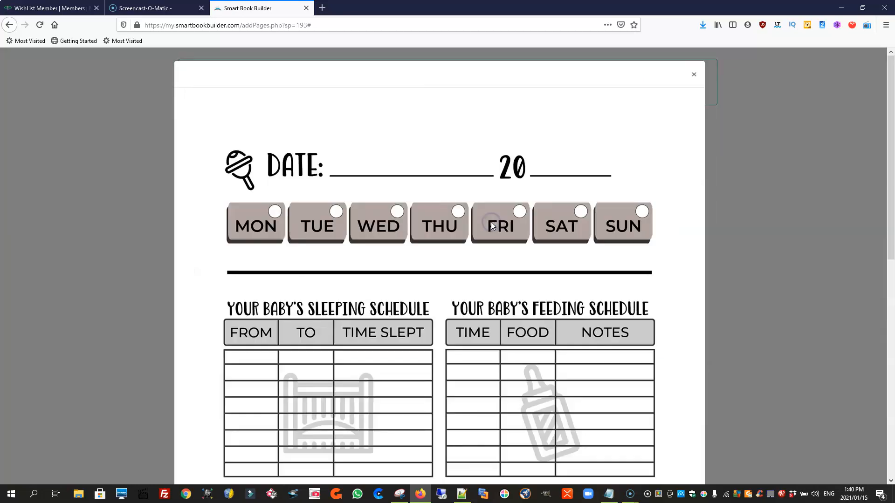
scroll(404, 321, down, 5)
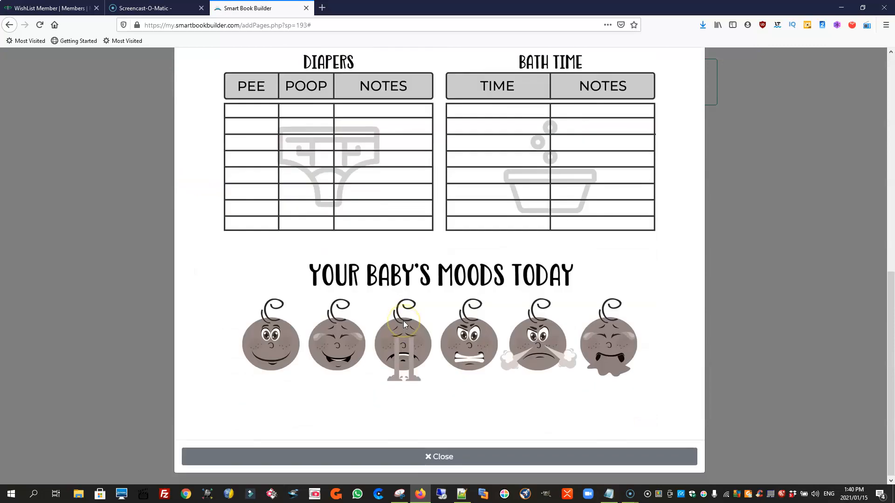
scroll(404, 321, up, 6)
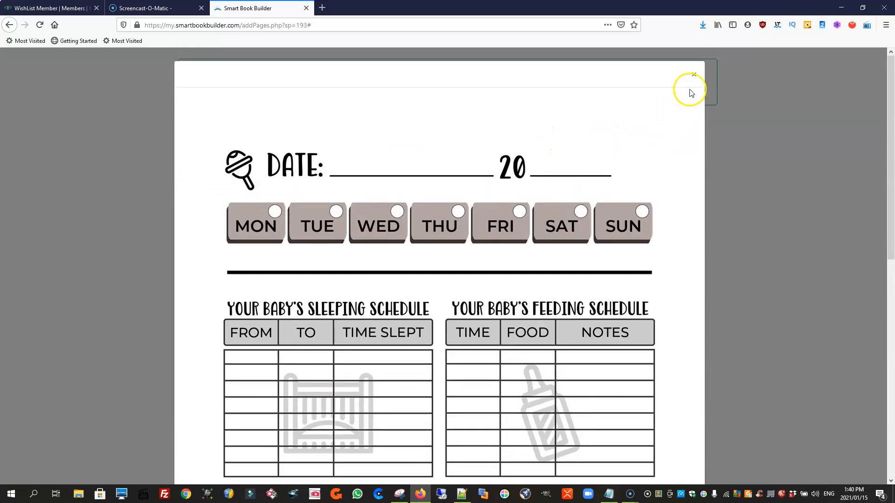
click(694, 76)
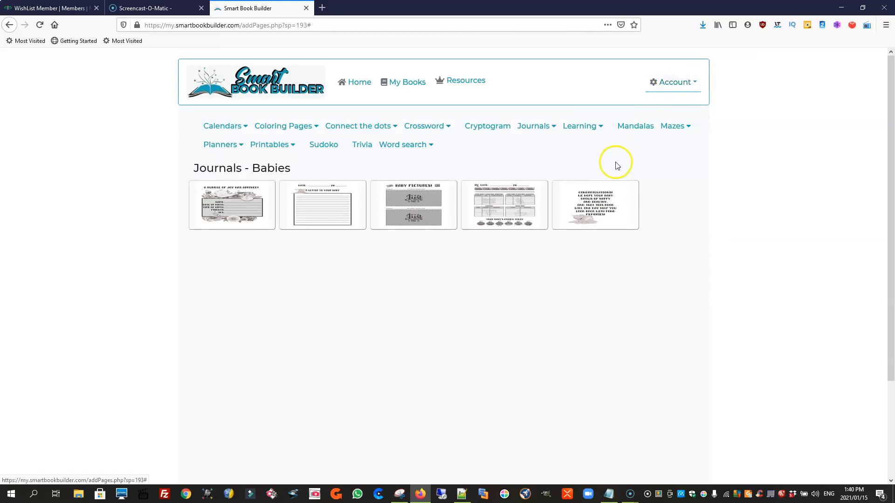
Preview the closing "Congratulations!" page template and read its full message
click(622, 225)
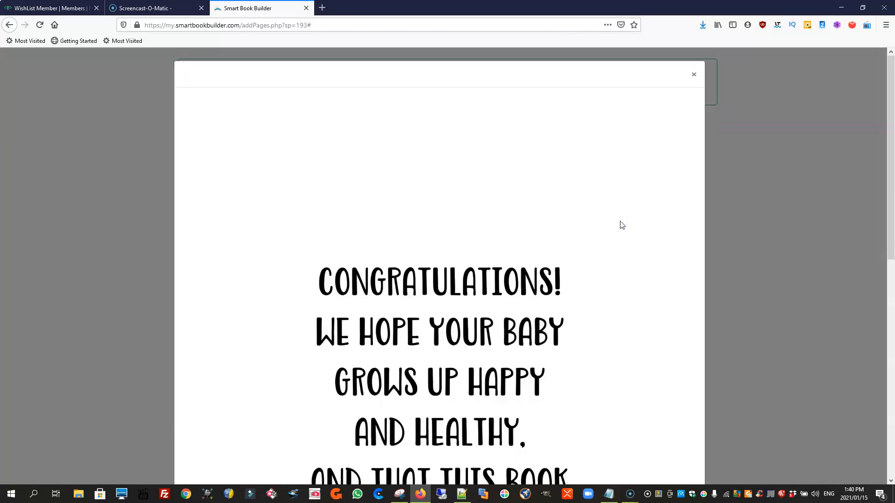
scroll(584, 255, down, 8)
scroll(579, 254, up, 7)
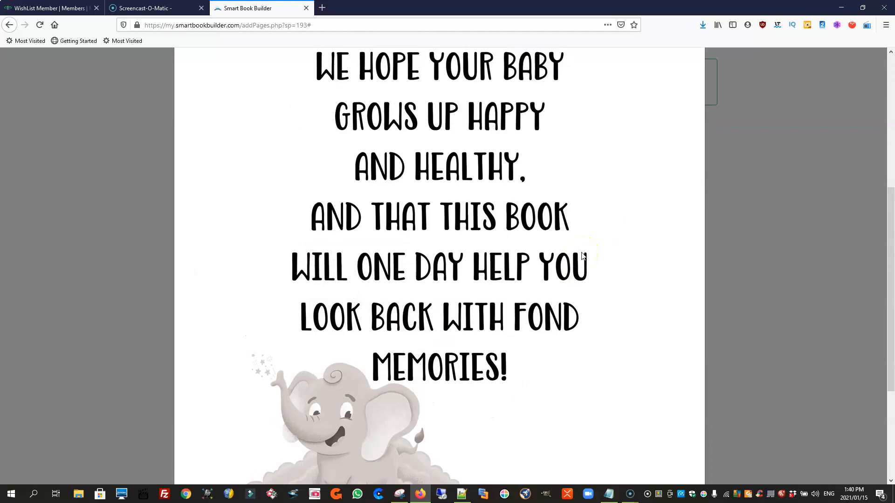
scroll(583, 255, up, 2)
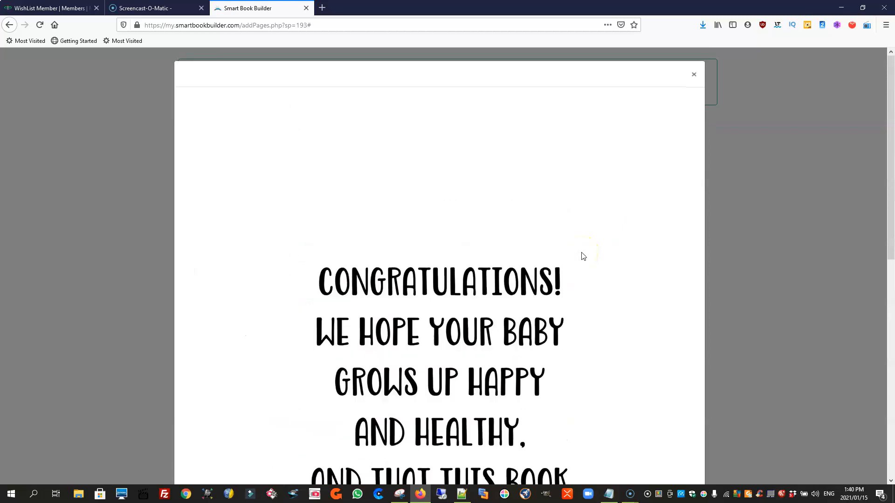
Close the preview and add one copy each of the "A Bundle of Joy Has Arrived" and "A Letter to Your Baby" pages to the book
click(694, 76)
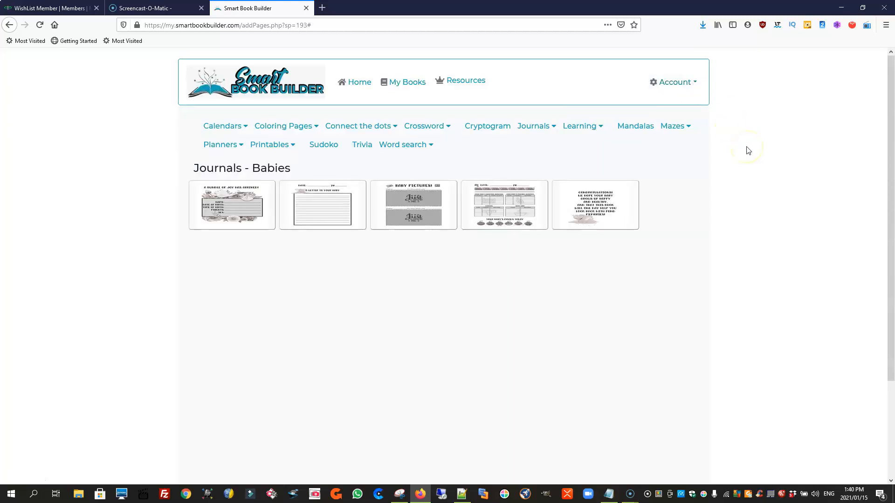
mouse_move(236, 224)
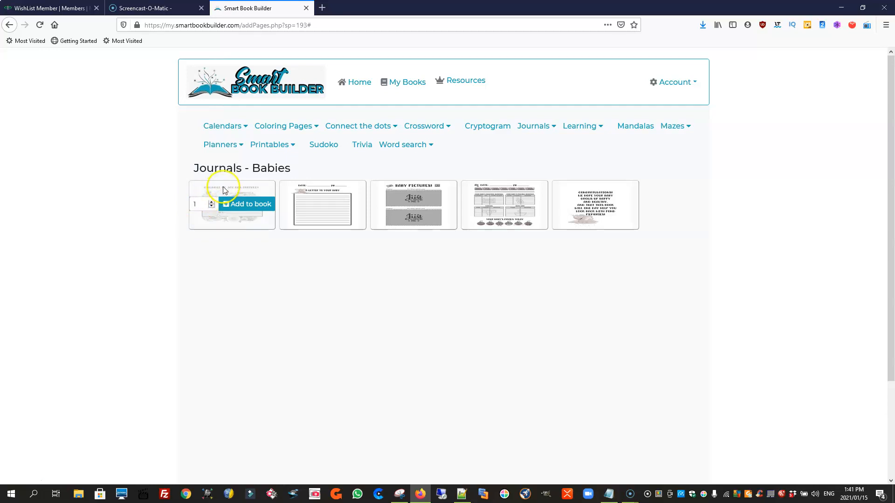
click(247, 206)
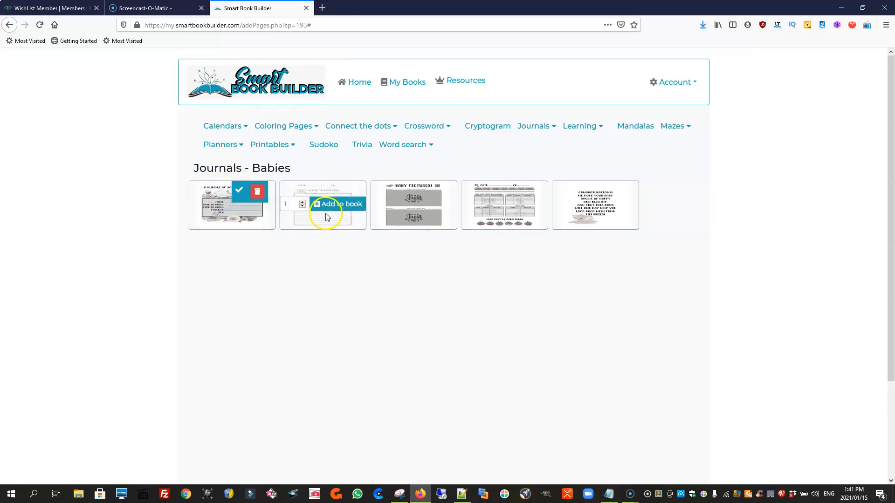
click(337, 208)
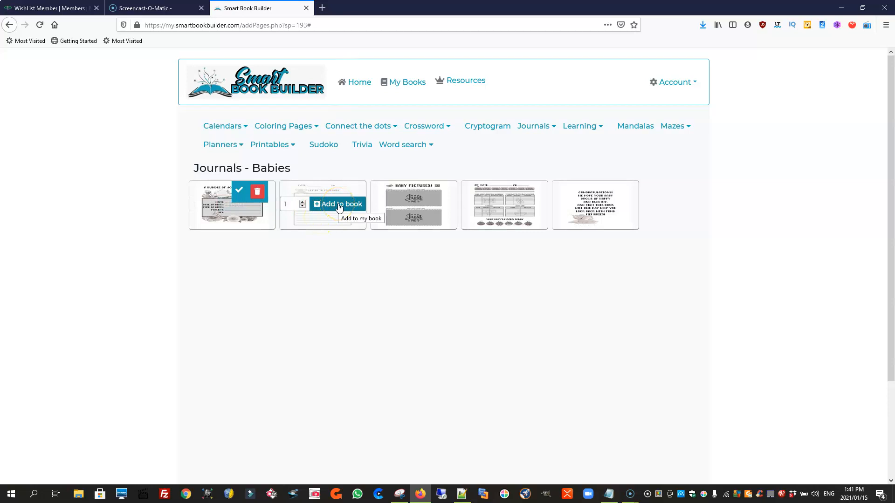
click(339, 208)
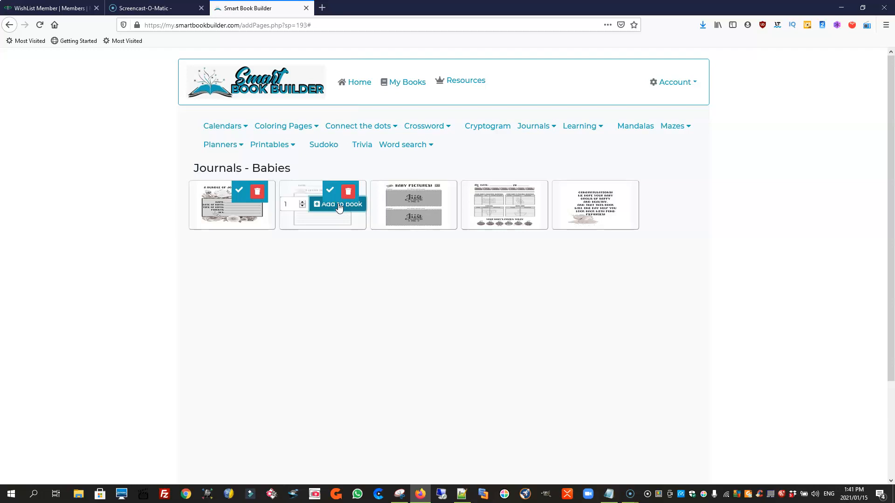
Preview the daily log template again, review its sleeping, feeding, diaper, bath and mood sections, and close the preview
mouse_move(451, 198)
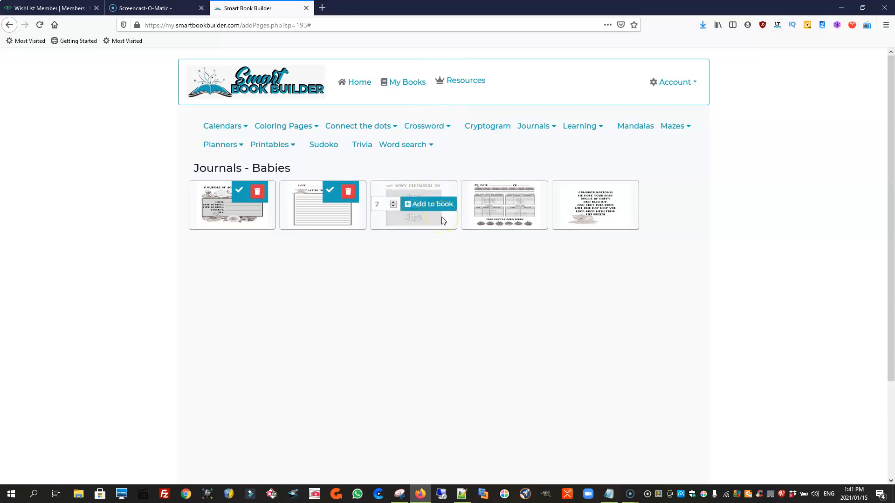
mouse_move(508, 206)
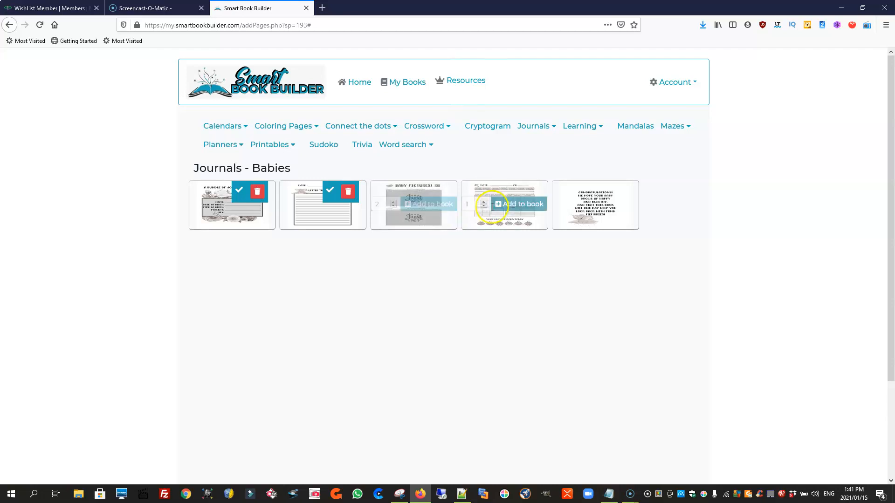
click(505, 195)
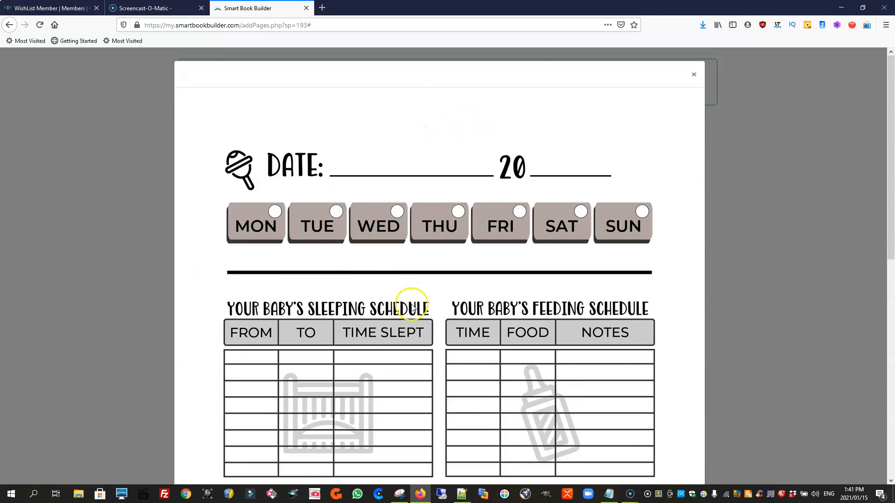
scroll(384, 329, down, 8)
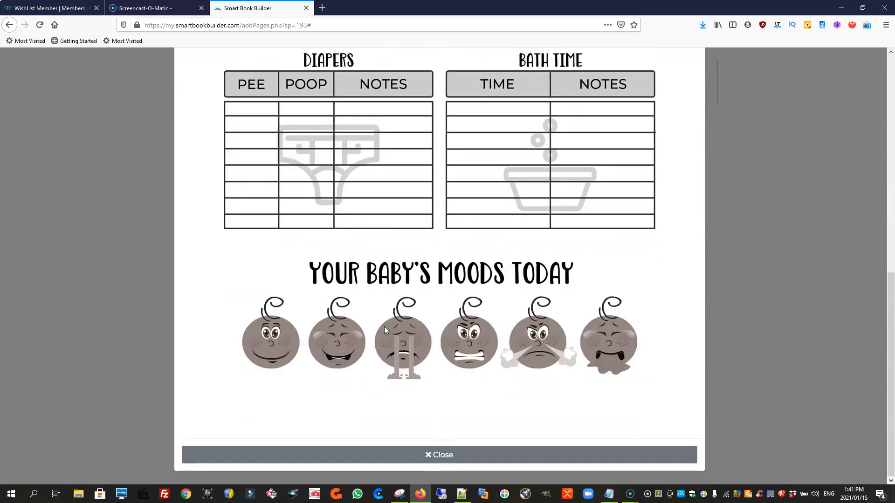
scroll(384, 330, up, 5)
scroll(385, 330, up, 3)
scroll(385, 330, down, 6)
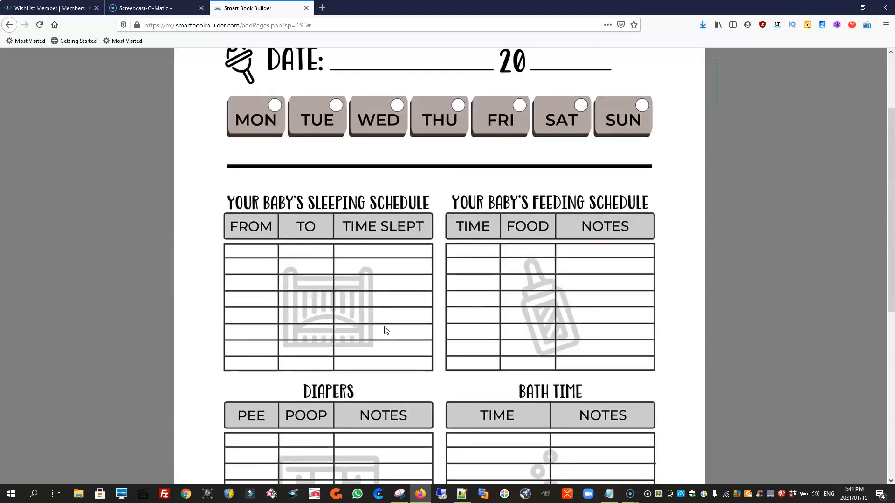
scroll(385, 330, down, 3)
scroll(385, 331, up, 8)
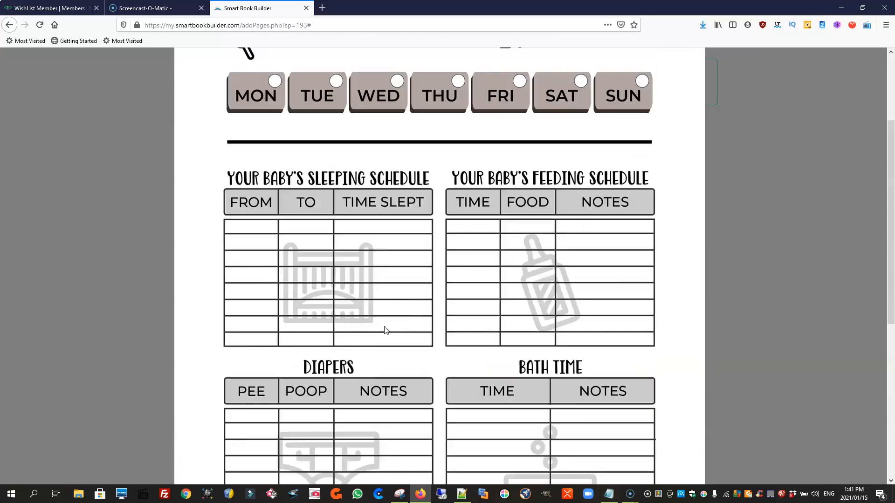
scroll(385, 331, down, 8)
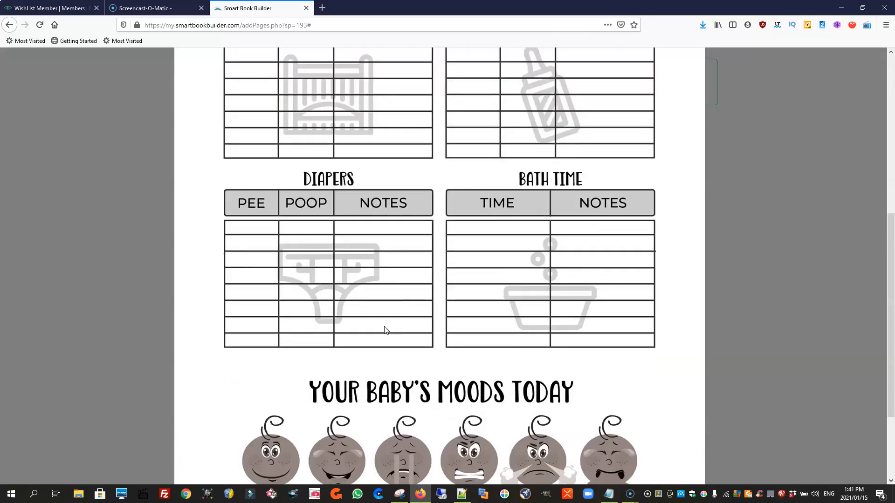
scroll(385, 330, up, 3)
scroll(385, 331, up, 5)
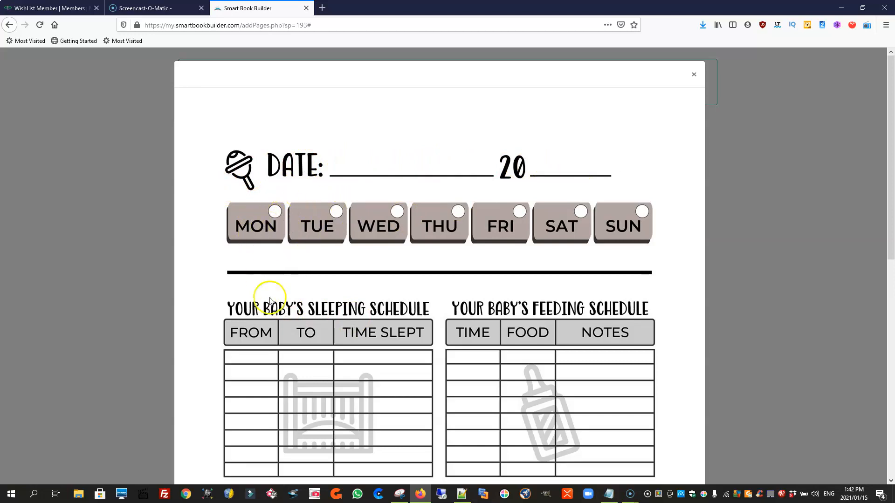
scroll(273, 305, down, 5)
scroll(273, 307, down, 3)
scroll(273, 305, up, 8)
click(288, 302)
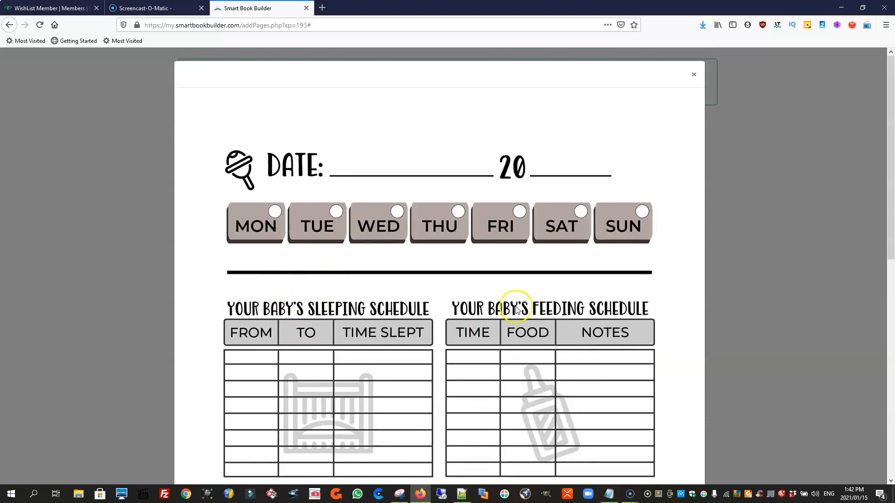
click(695, 75)
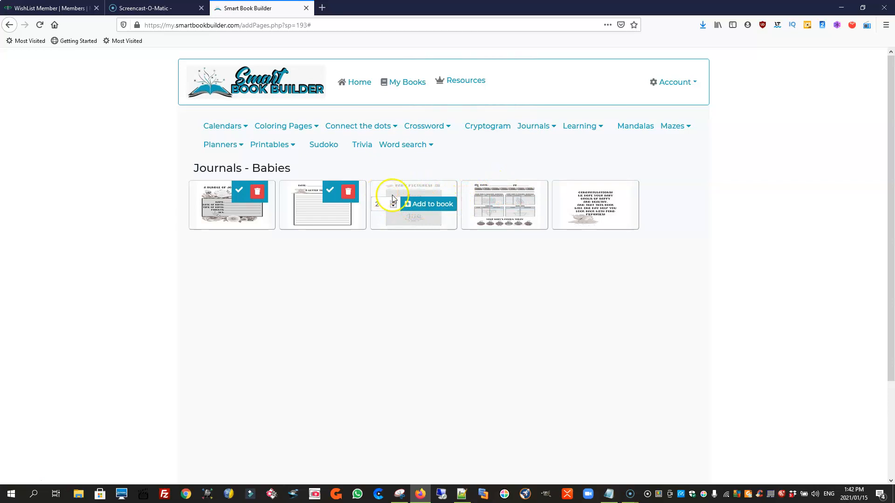
Add 2 copies of the "Baby Pictures!" page and 50 copies of the daily log page to the book
click(430, 208)
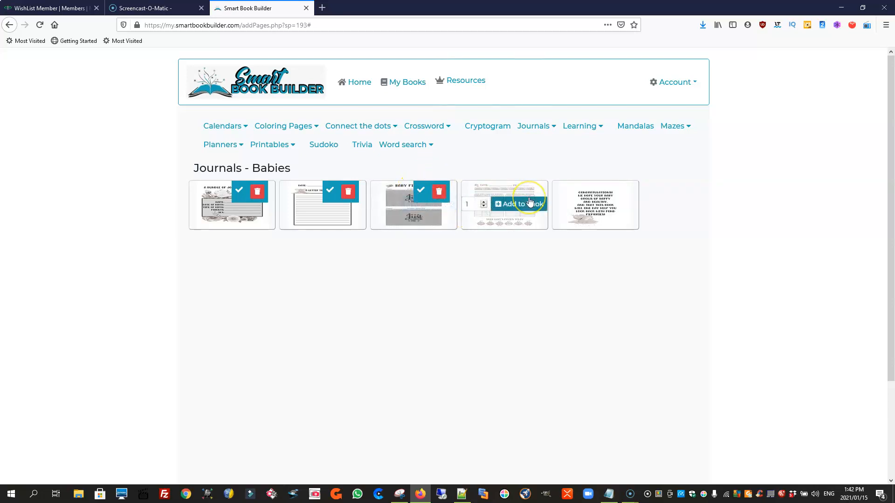
click(469, 205)
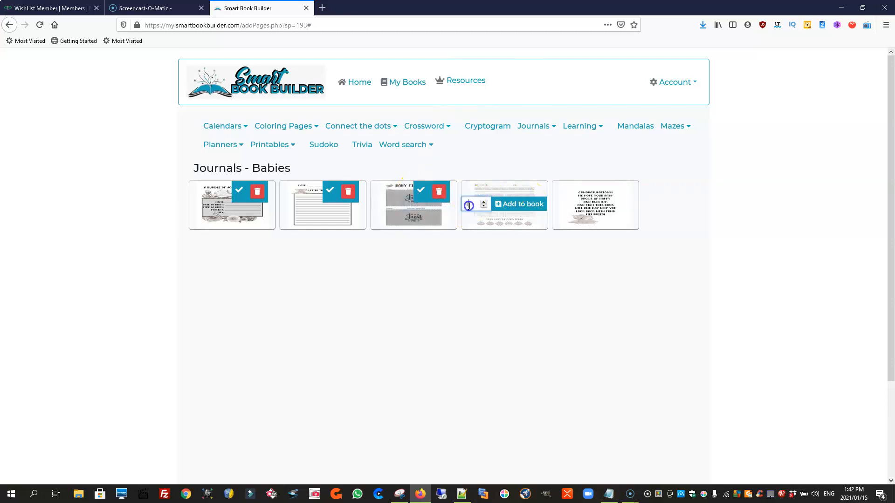
text(50)
click(515, 206)
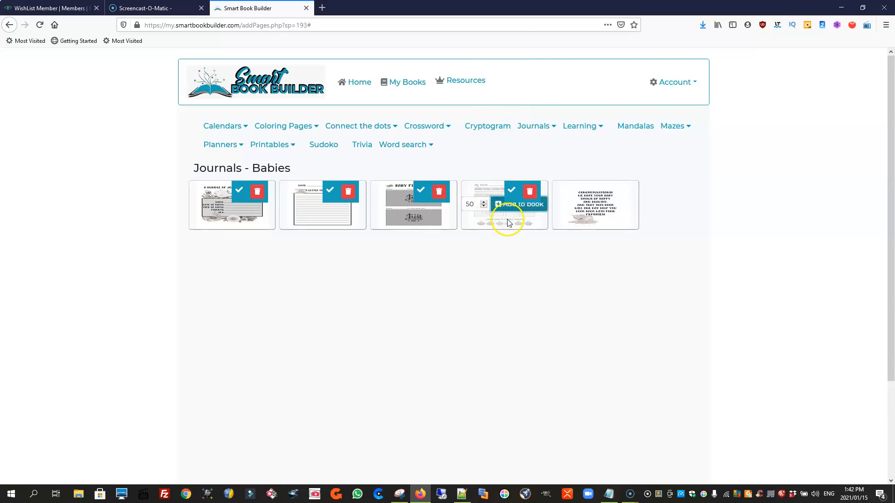
Add another copy of "A Letter to Your Baby" and 2 more copies of "Baby Pictures!" to the book
mouse_move(314, 207)
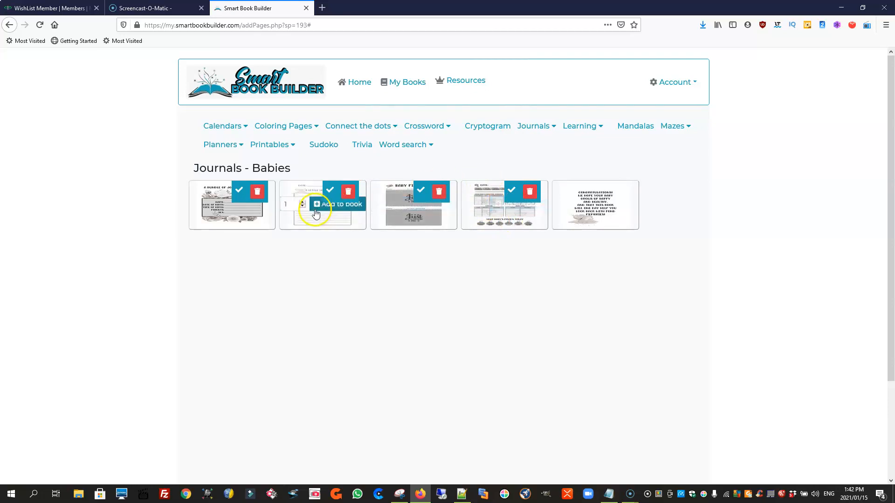
click(331, 208)
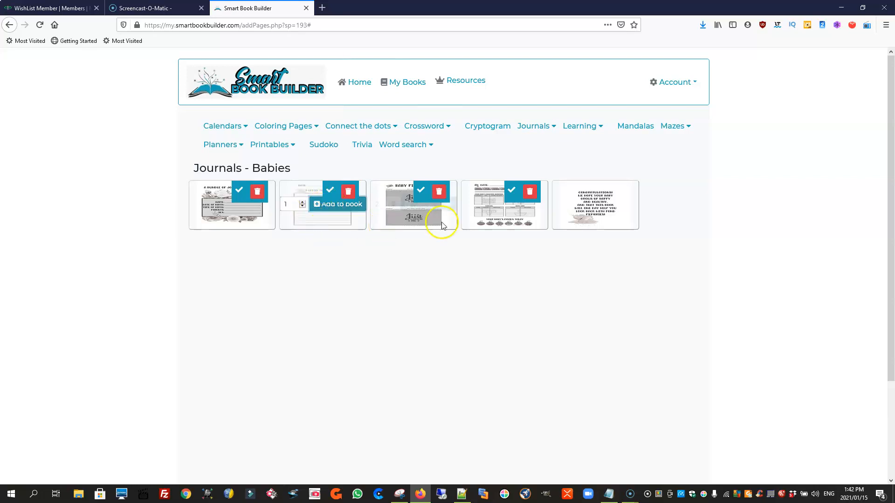
click(425, 210)
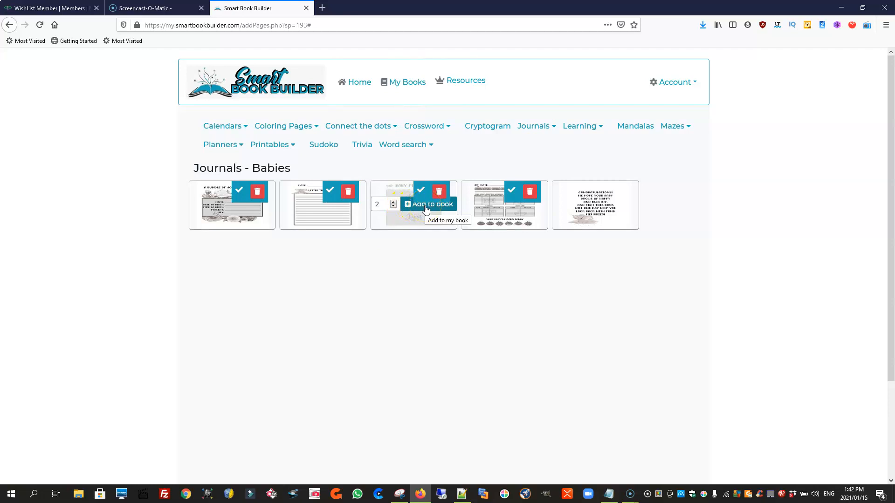
click(426, 208)
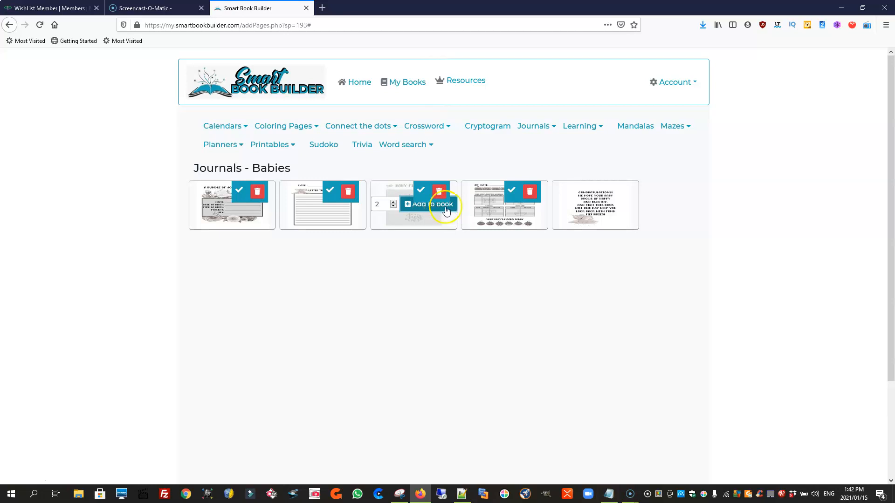
Add another 50 copies of the daily log page and one closing "Congratulations!" page to the book
click(498, 210)
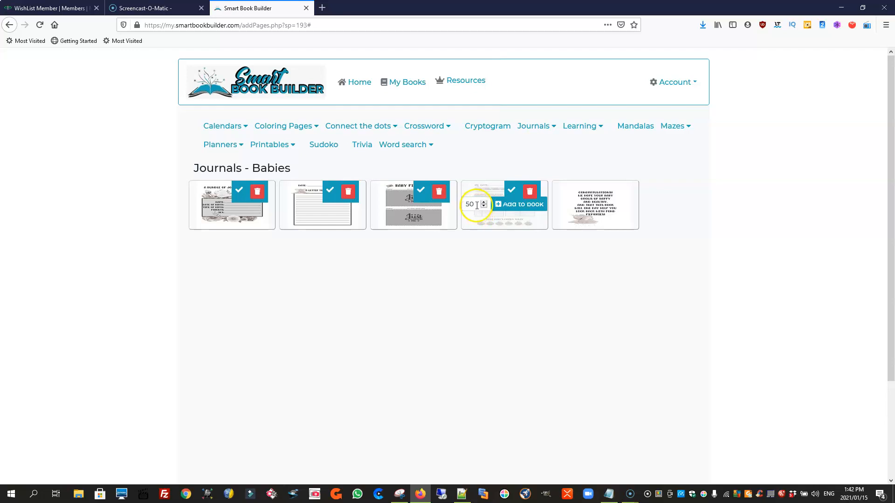
click(516, 207)
mouse_move(570, 206)
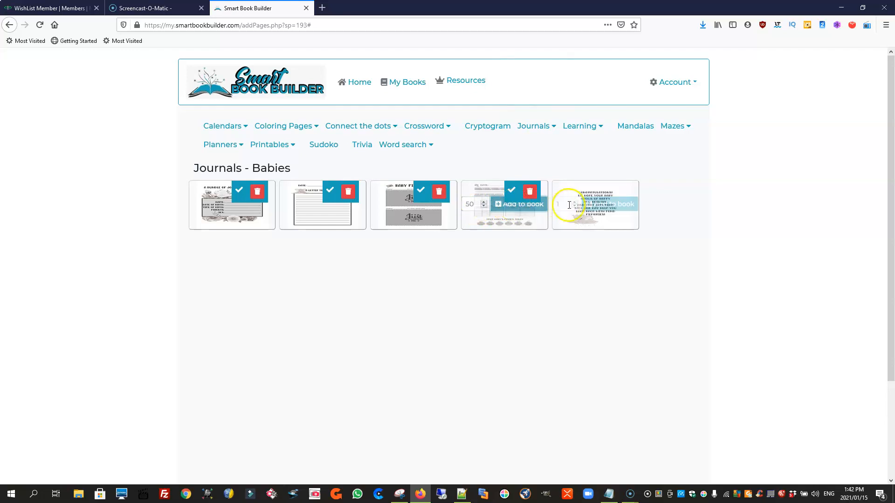
click(612, 205)
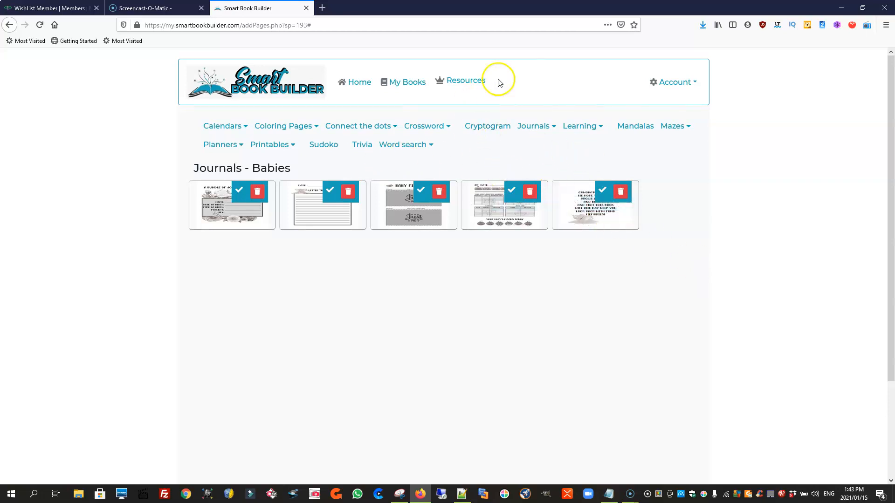
Go to the list of books and reopen the Baby Journal for adding pages
click(404, 83)
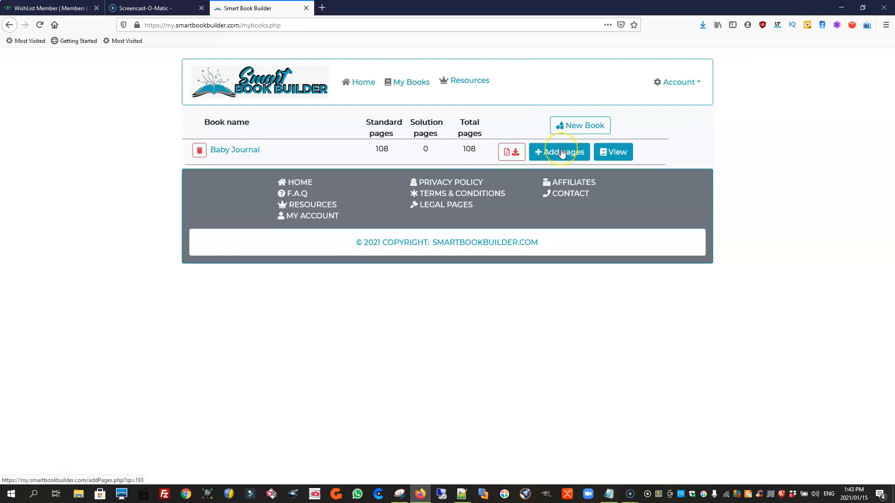
click(619, 153)
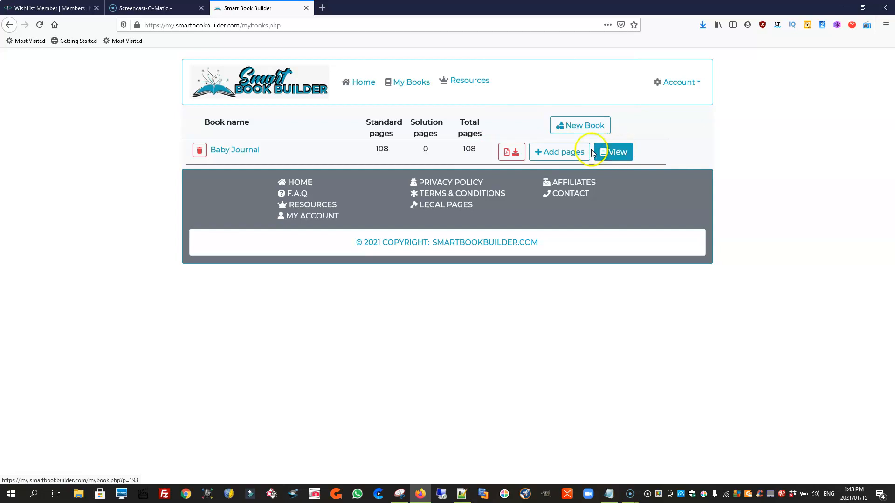
click(565, 154)
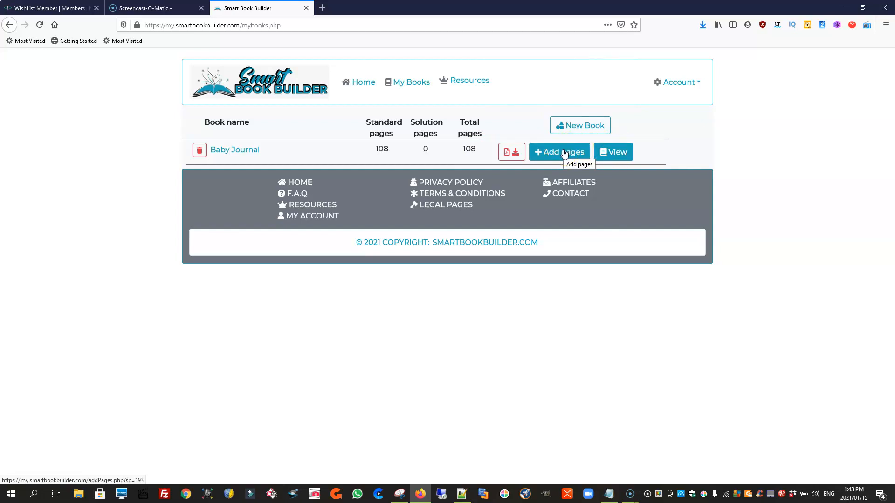
click(565, 154)
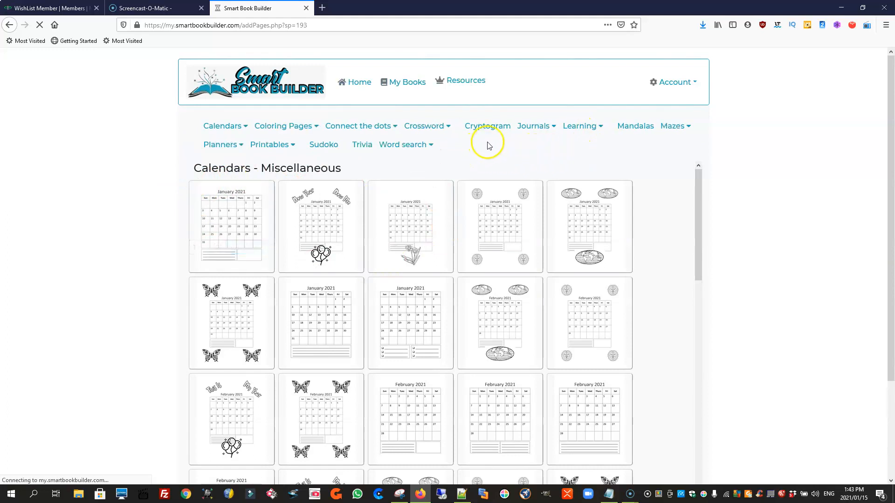
Display the page templates in the Babies category of Journals
click(554, 128)
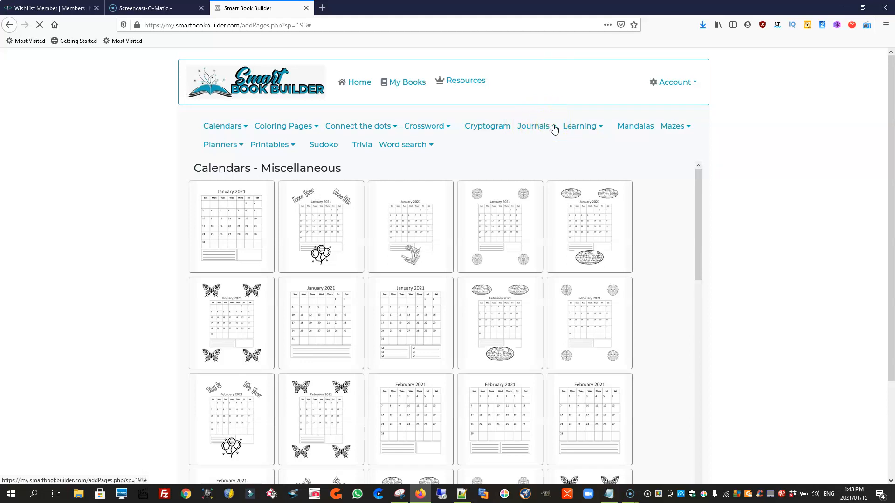
click(554, 127)
click(555, 129)
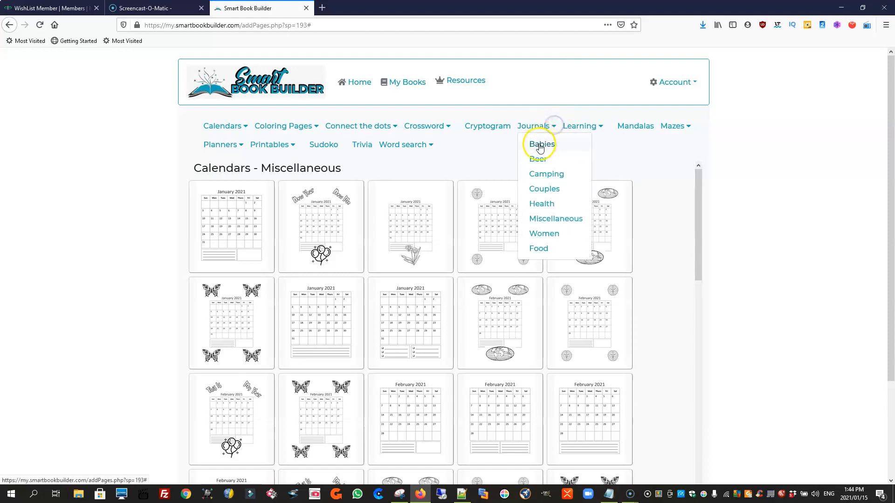
click(540, 146)
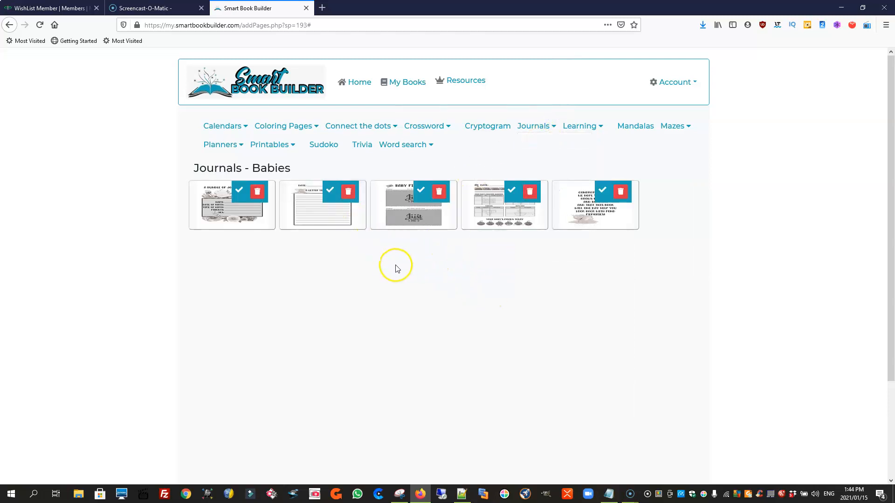
Check how many "A Letter to Your Baby" pages the book contains, and briefly preview that template
mouse_move(319, 220)
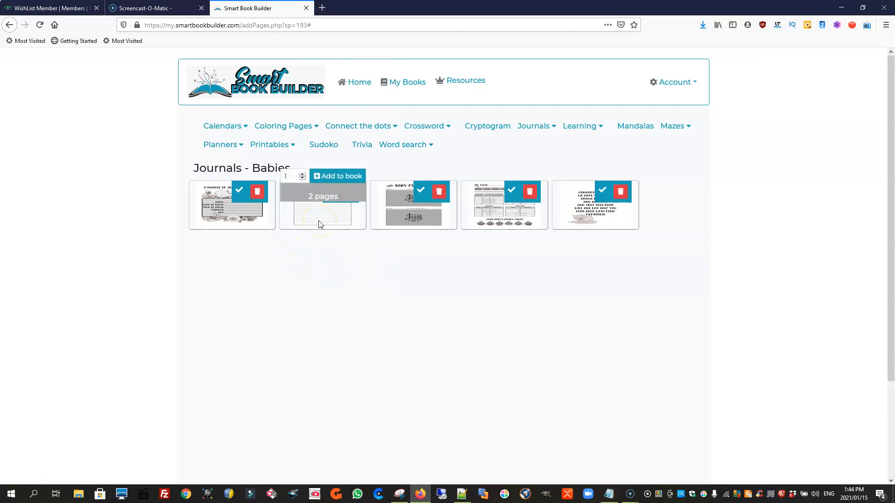
click(319, 221)
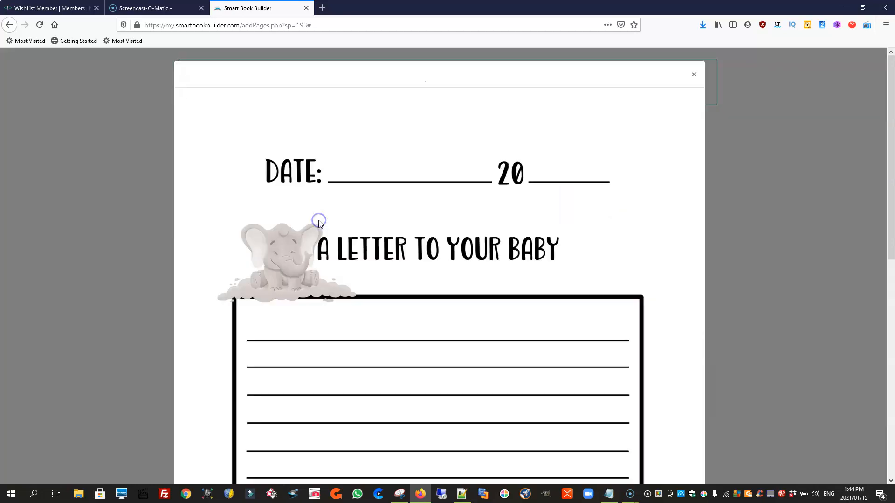
click(693, 74)
mouse_move(338, 205)
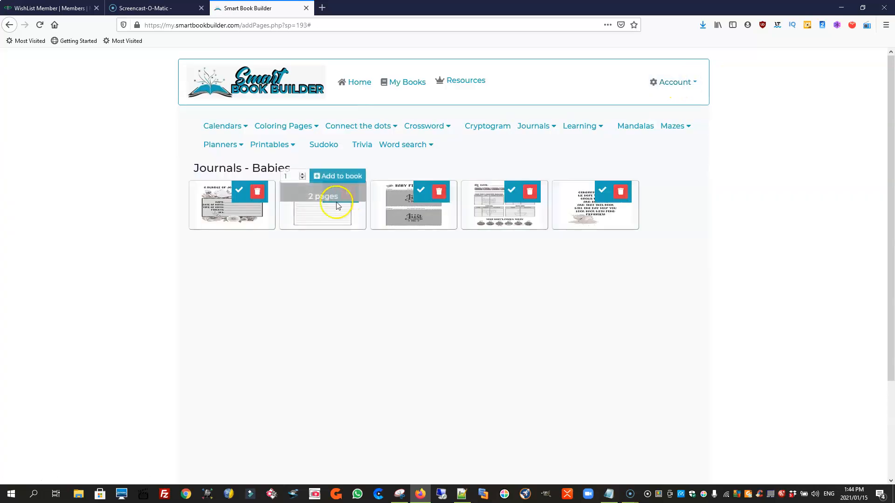
Add one more "A Letter to Your Baby" page and two more "Baby Pictures!" pages to the book
click(336, 177)
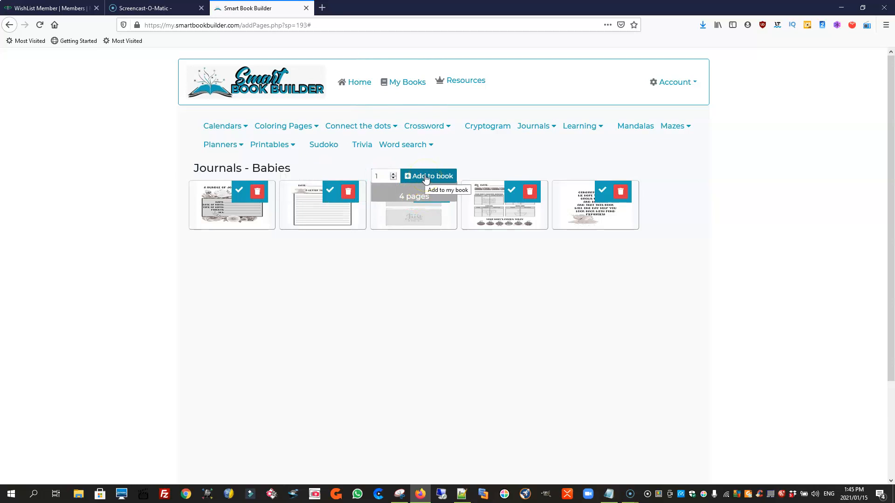
click(426, 177)
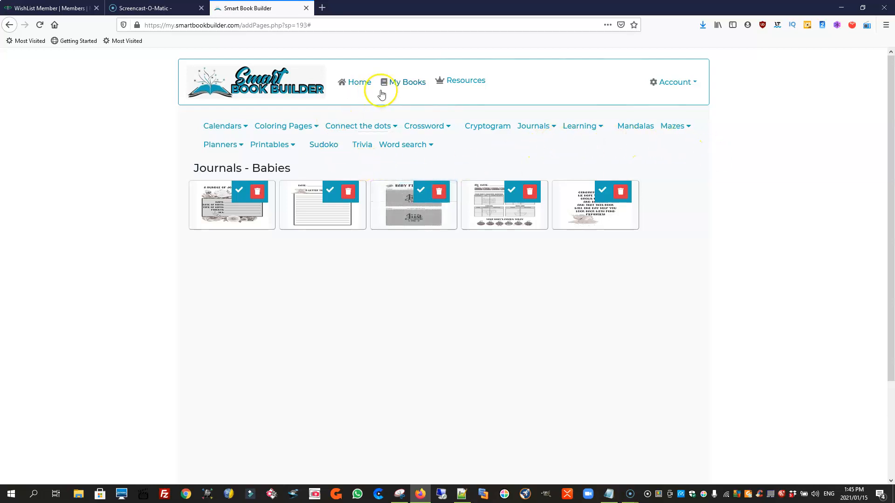
Open the Baby Journal from the list of books and look through its pages from first to last
click(408, 84)
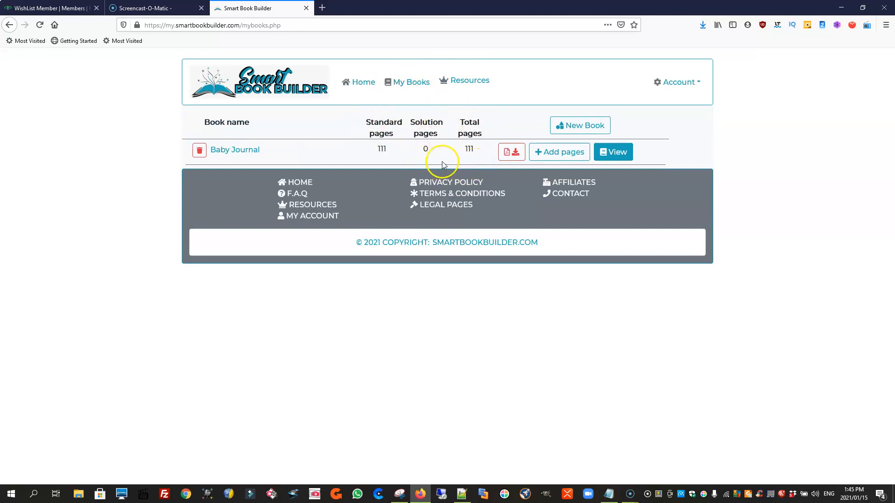
click(619, 159)
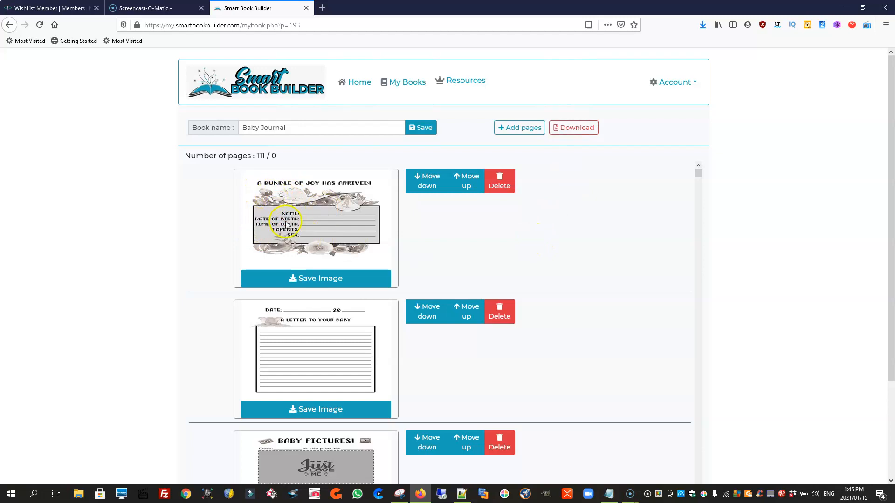
scroll(290, 244, down, 10)
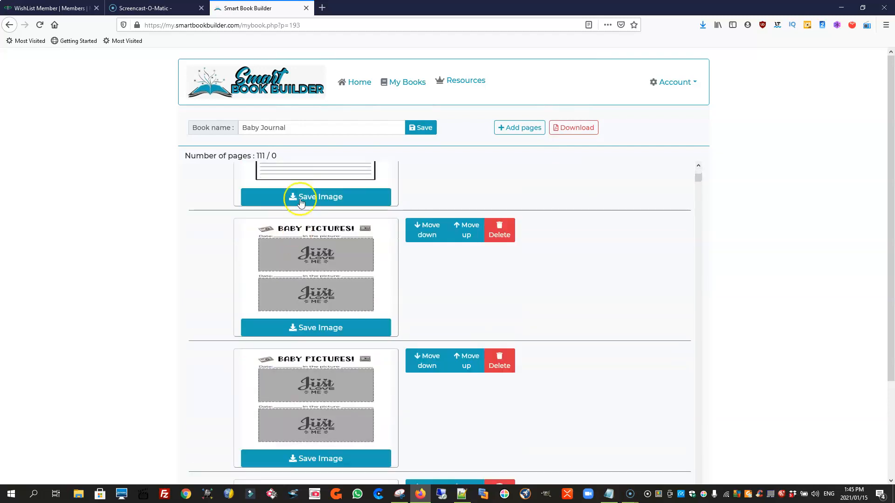
scroll(301, 193, down, 15)
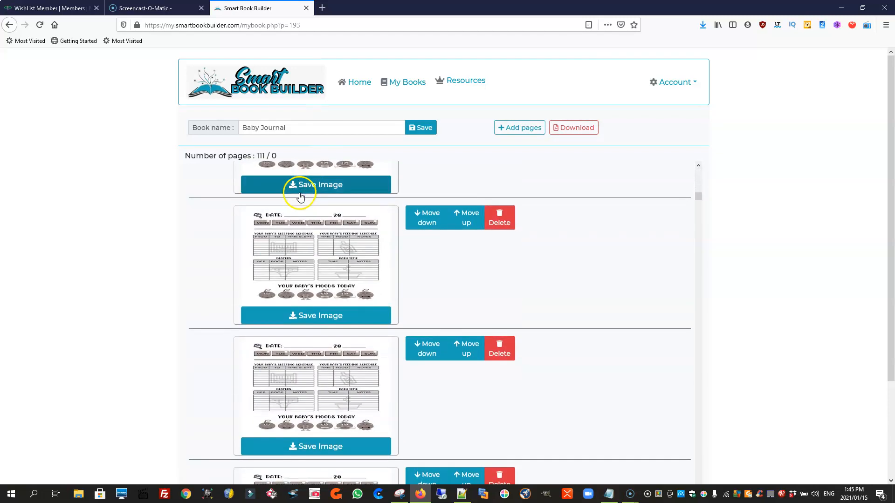
scroll(299, 196, down, 15)
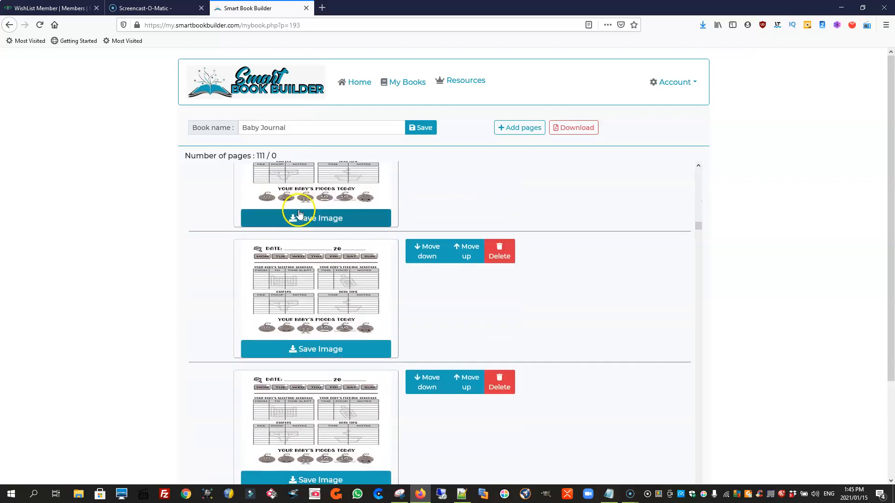
scroll(297, 217, down, 15)
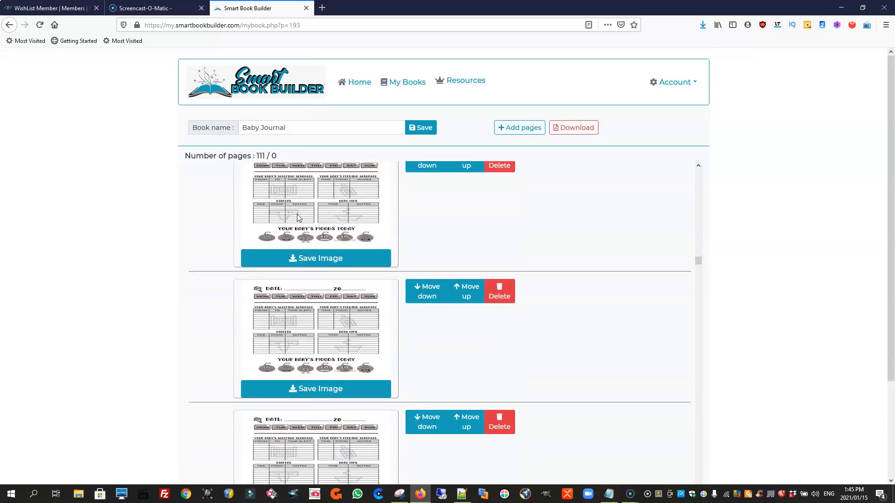
scroll(298, 218, down, 15)
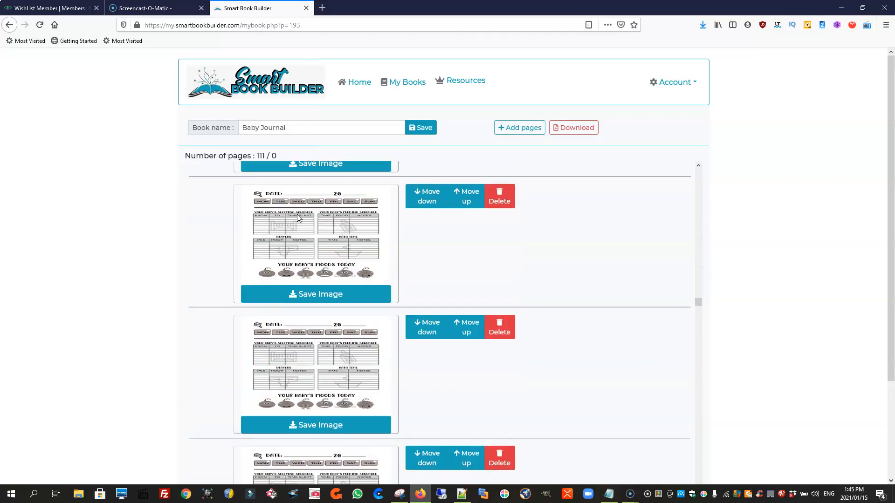
scroll(298, 217, down, 12)
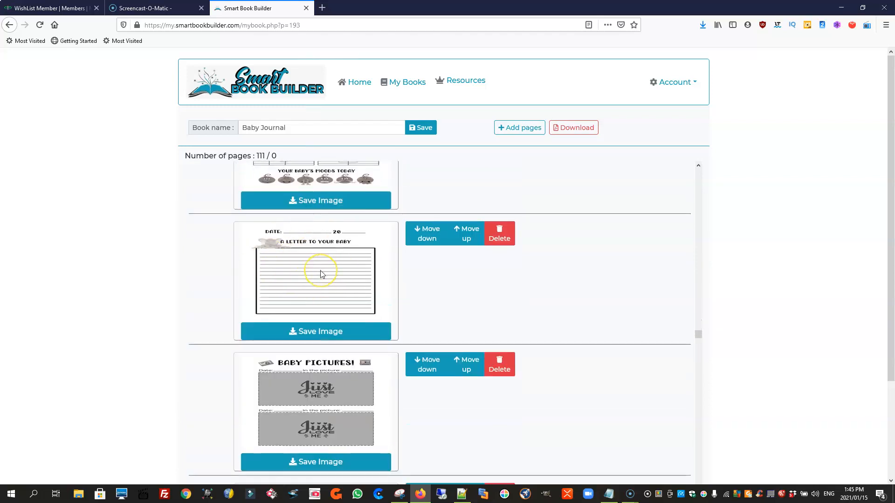
scroll(321, 273, down, 2)
scroll(320, 273, down, 2)
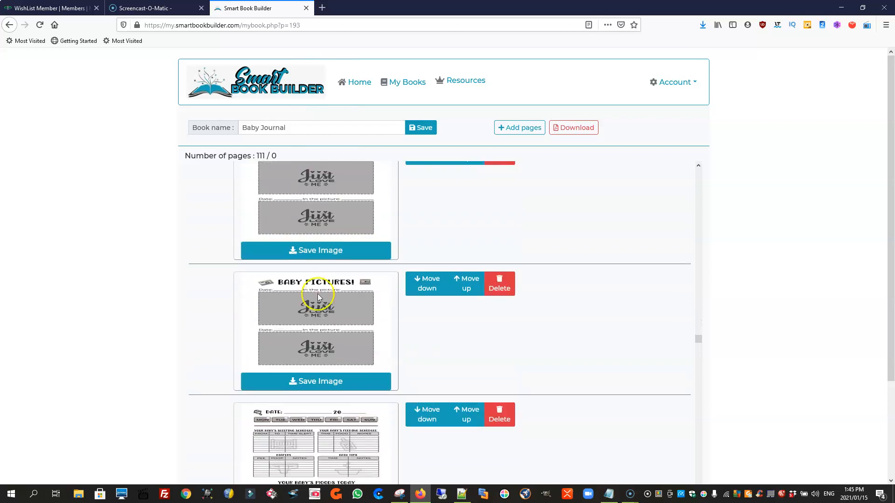
scroll(317, 297, down, 10)
scroll(316, 301, down, 12)
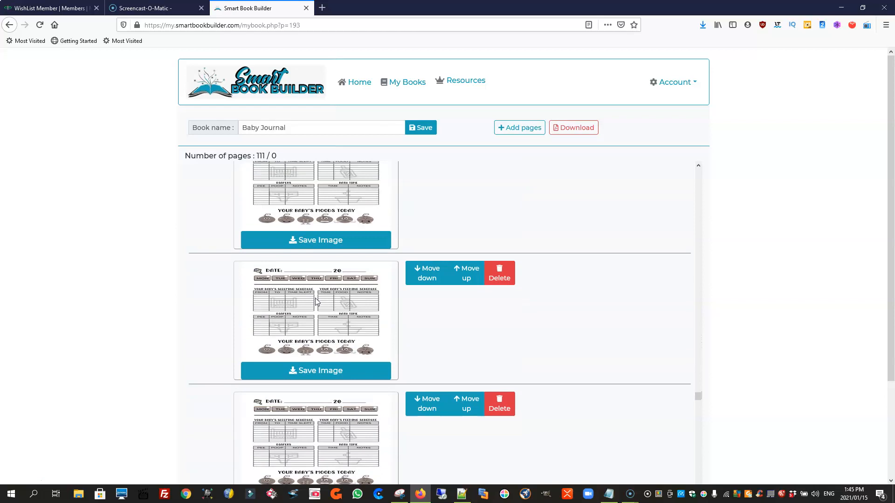
scroll(316, 301, down, 12)
scroll(314, 301, down, 12)
scroll(314, 300, down, 12)
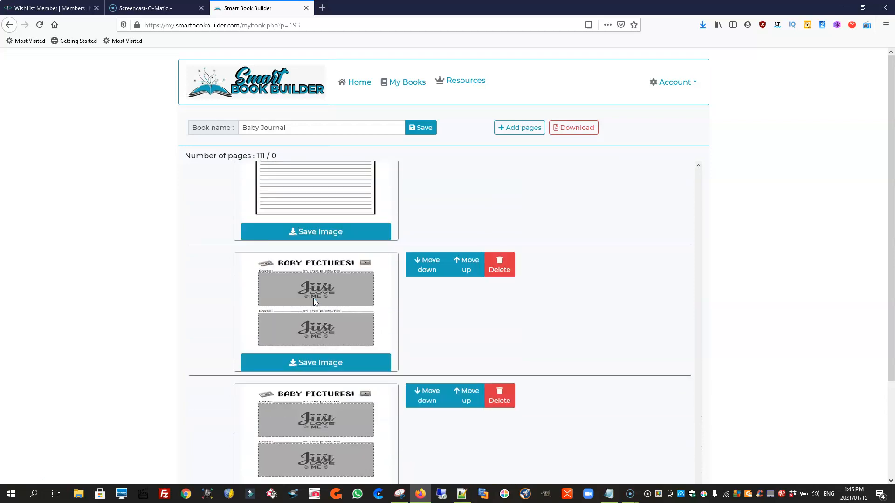
scroll(535, 299, down, 3)
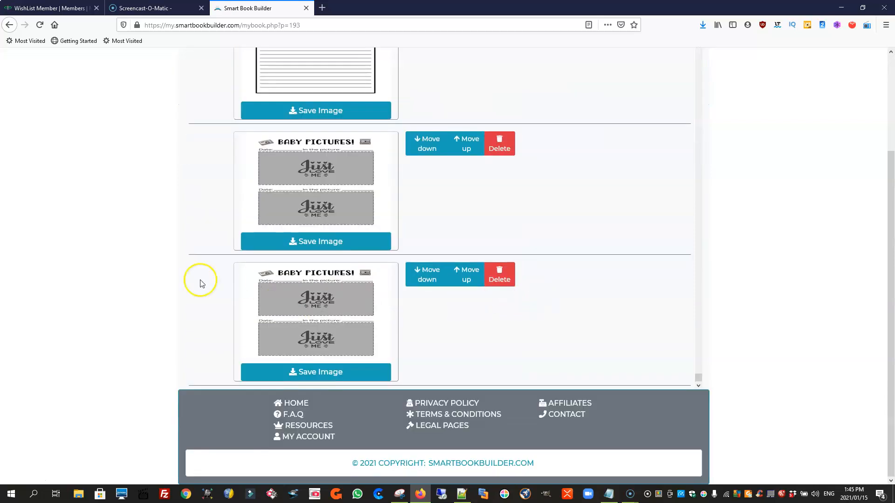
Move the last "A Letter to Your Baby" page and the two "Baby Pictures!" pages after it up above the "Congratulations!" page
scroll(177, 277, up, 3)
scroll(527, 272, up, 3)
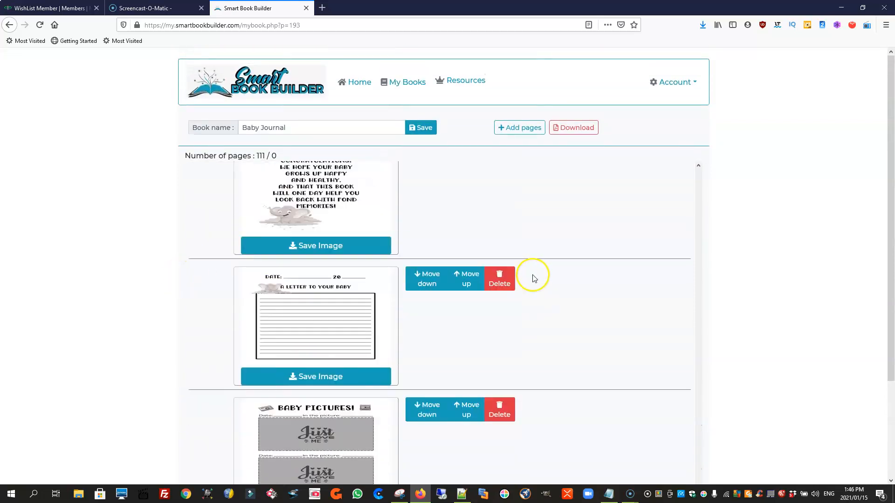
scroll(303, 361, down, 4)
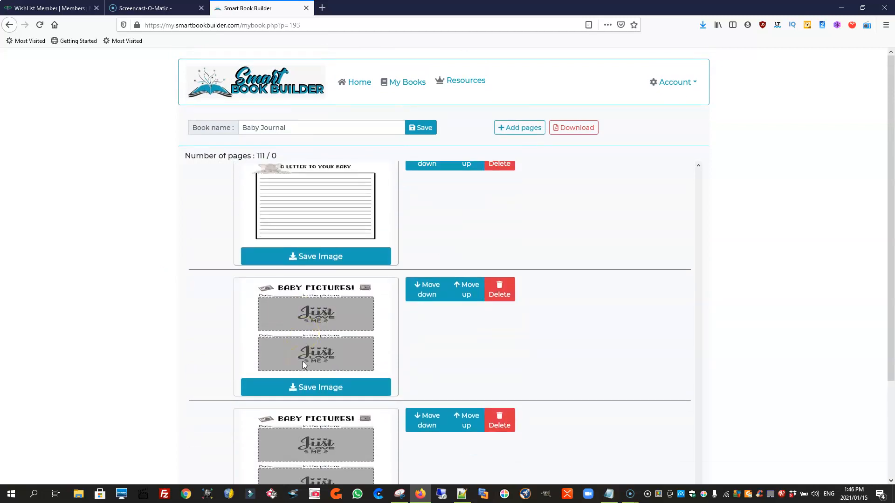
scroll(303, 348, up, 4)
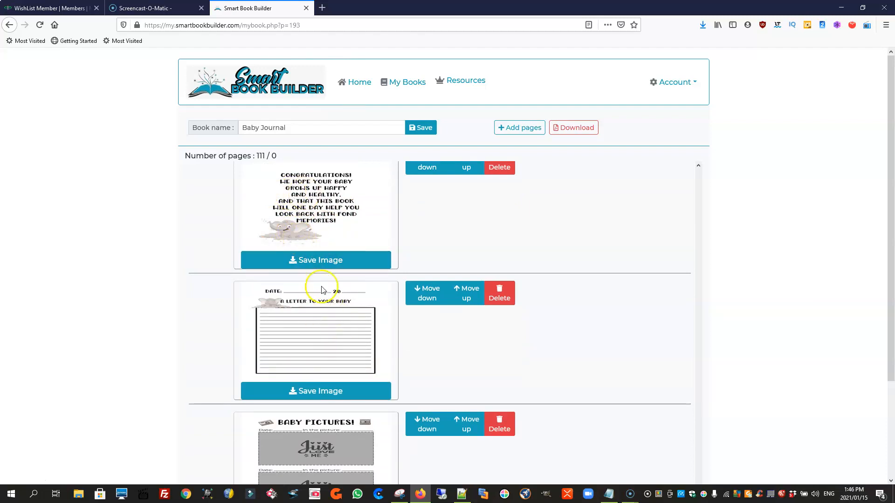
scroll(317, 235, up, 1)
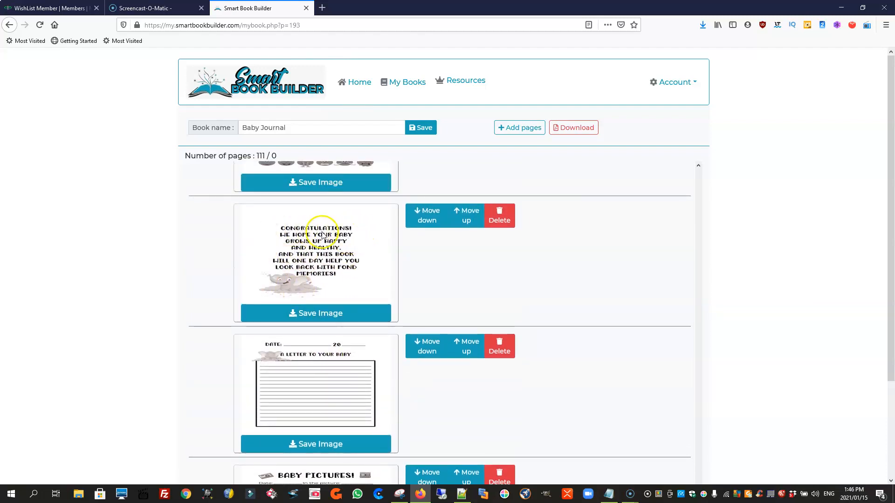
scroll(316, 238, down, 1)
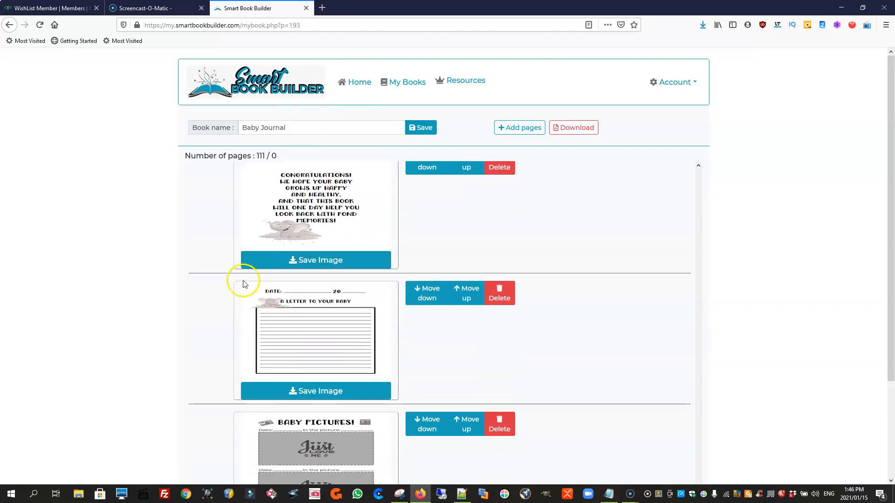
click(468, 300)
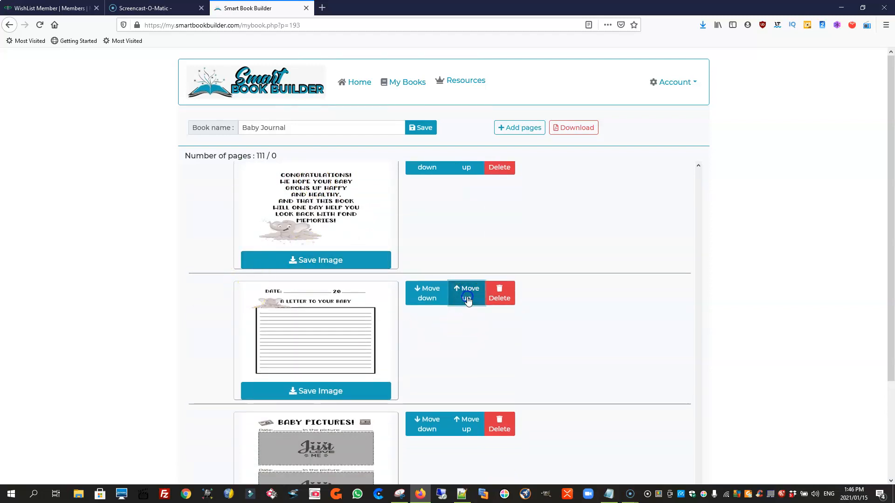
click(468, 300)
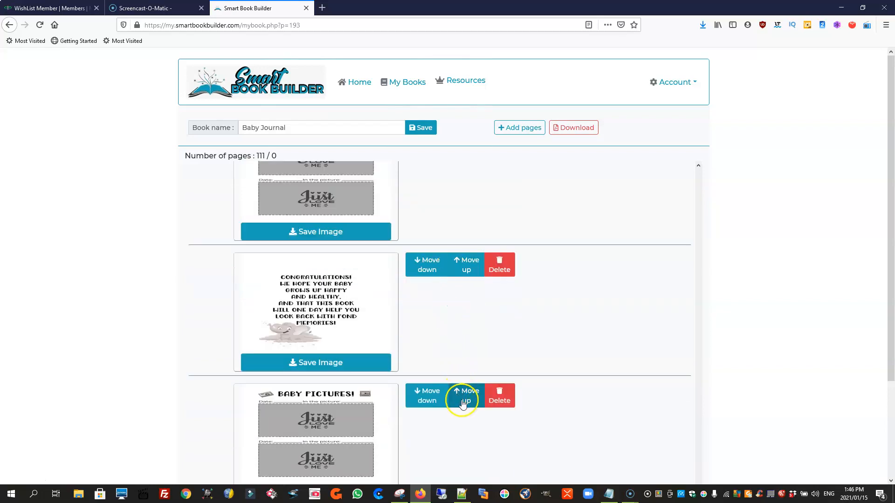
click(462, 403)
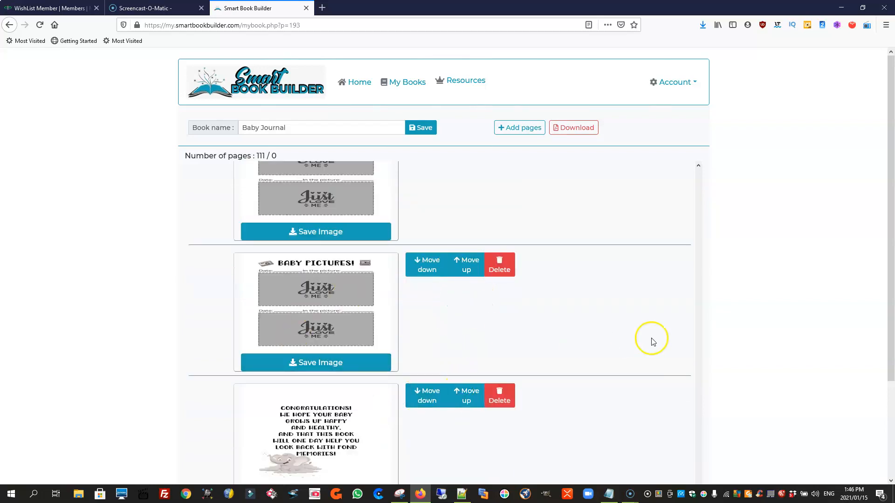
scroll(642, 343, down, 3)
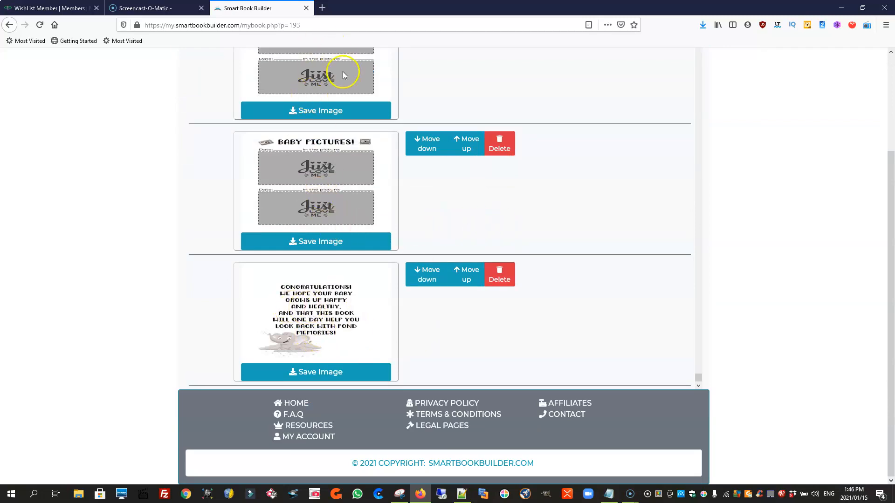
Review the order of the book's closing pages, from the last daily logs through the letter and picture pages to "Congratulations!"
scroll(461, 100, up, 3)
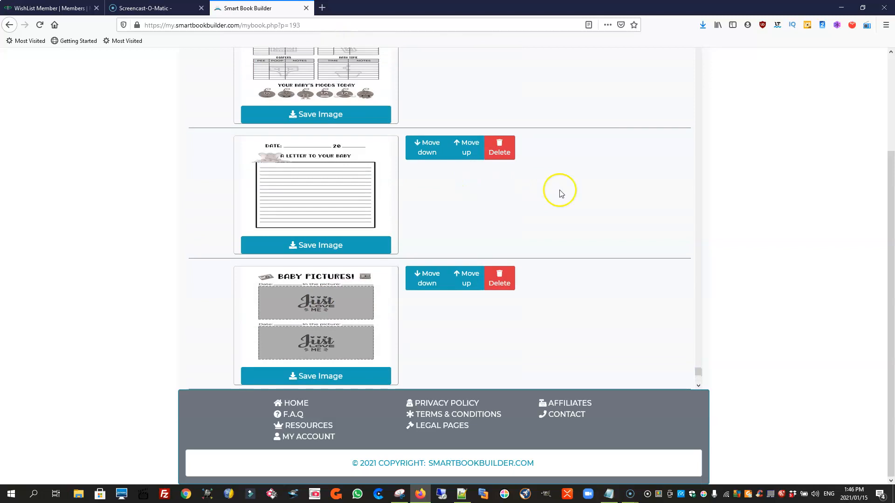
scroll(531, 195, up, 1)
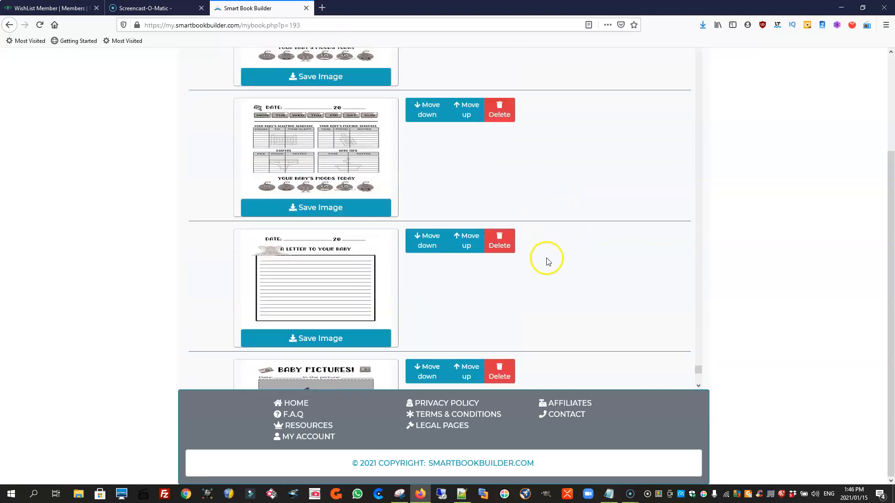
scroll(547, 256, up, 3)
scroll(574, 256, up, 2)
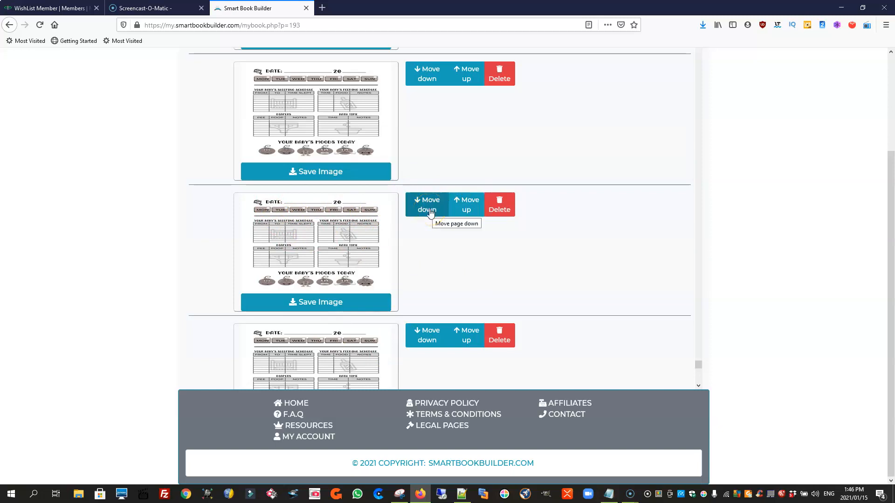
scroll(430, 212, down, 10)
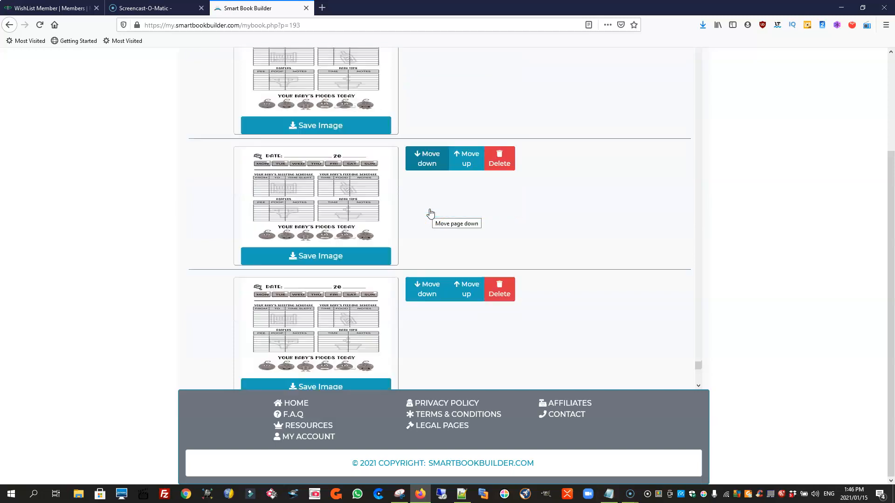
scroll(430, 212, down, 3)
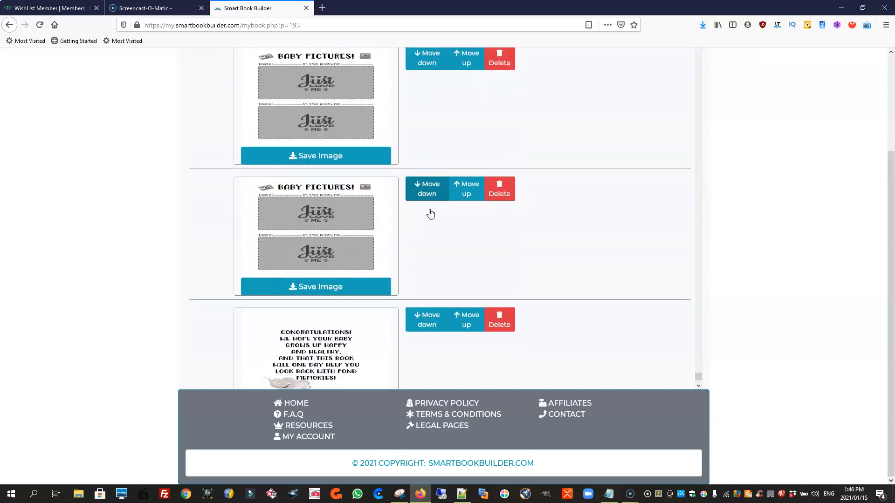
scroll(430, 212, up, 1)
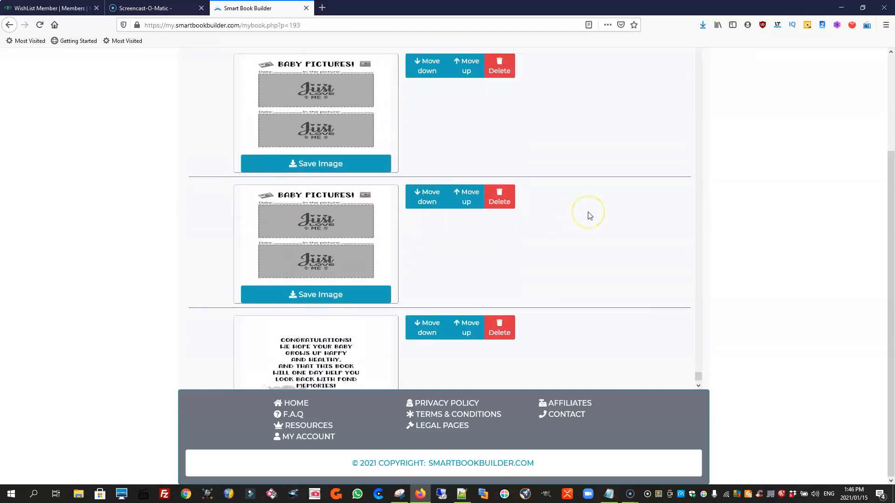
scroll(606, 216, up, 9)
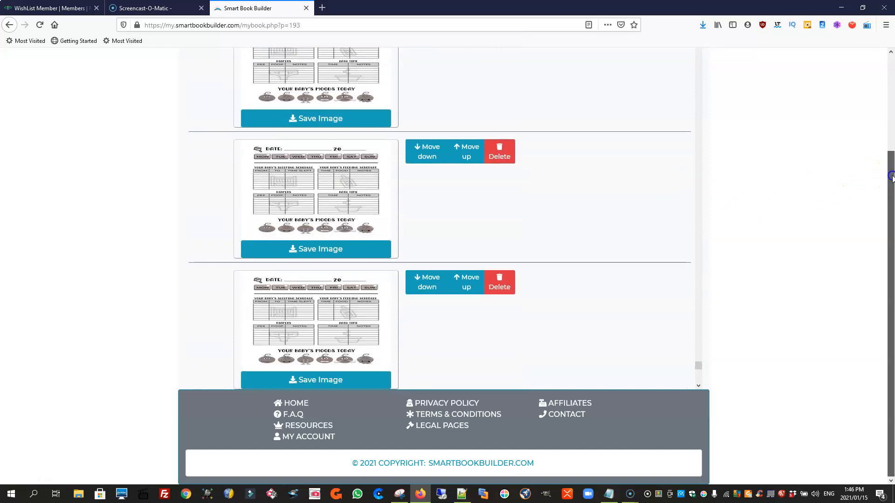
scroll(892, 176, up, 3)
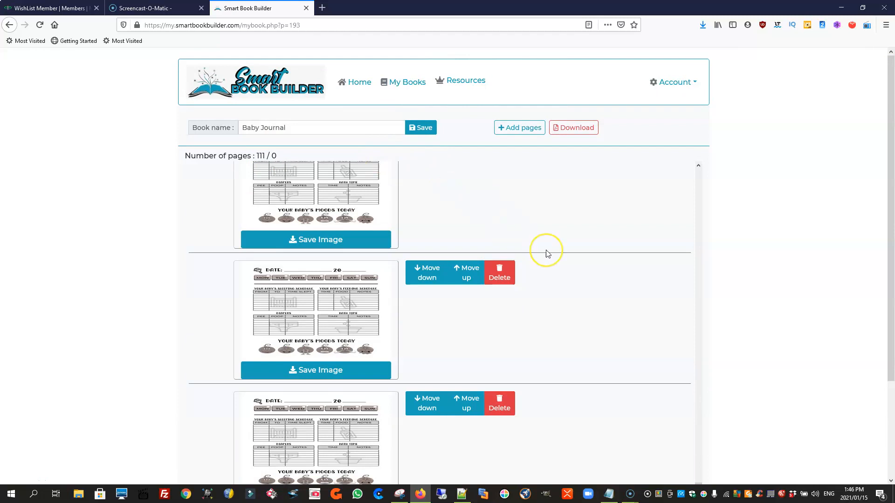
scroll(548, 254, down, 1)
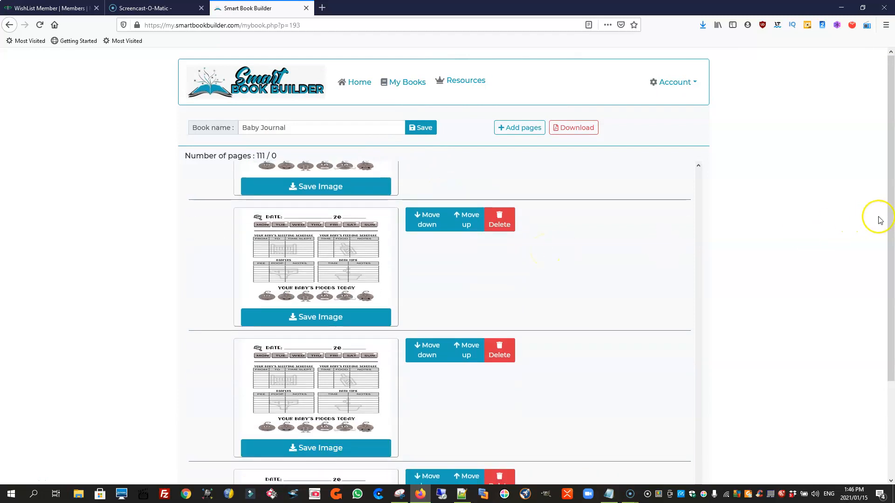
drag(889, 219, 889, 322)
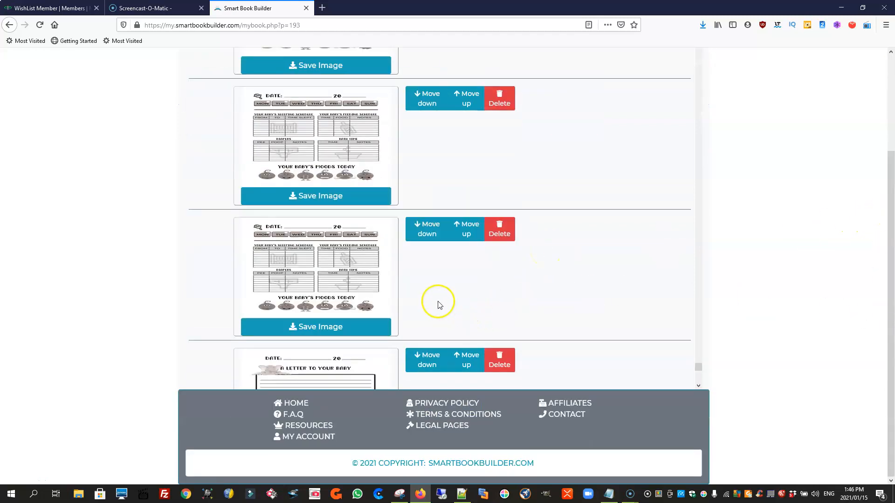
scroll(437, 300, down, 3)
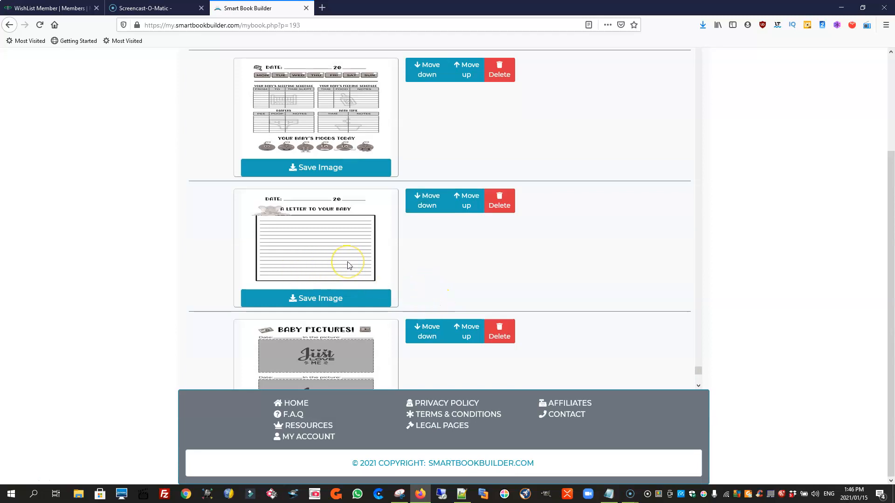
scroll(432, 260, down, 5)
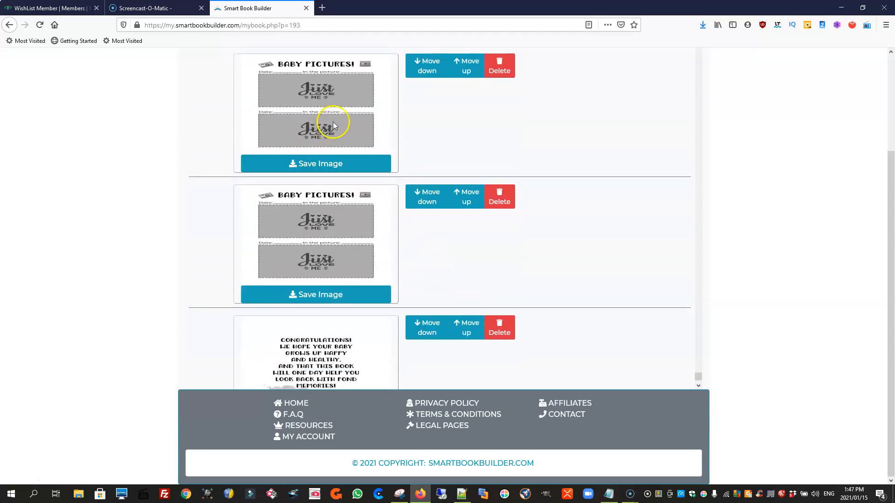
Delete the first of the two "Baby Pictures!" pages between the last "A Letter to Your Baby" page and the "Congratulations!" page
scroll(373, 144, up, 2)
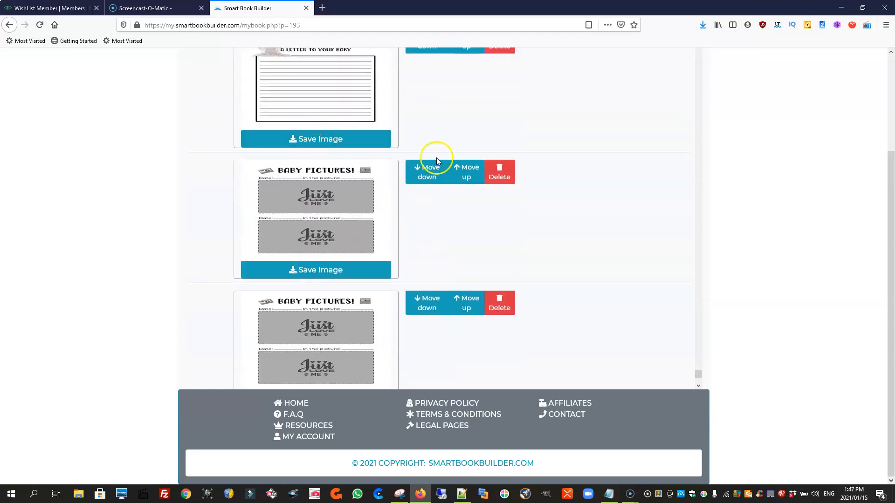
click(500, 180)
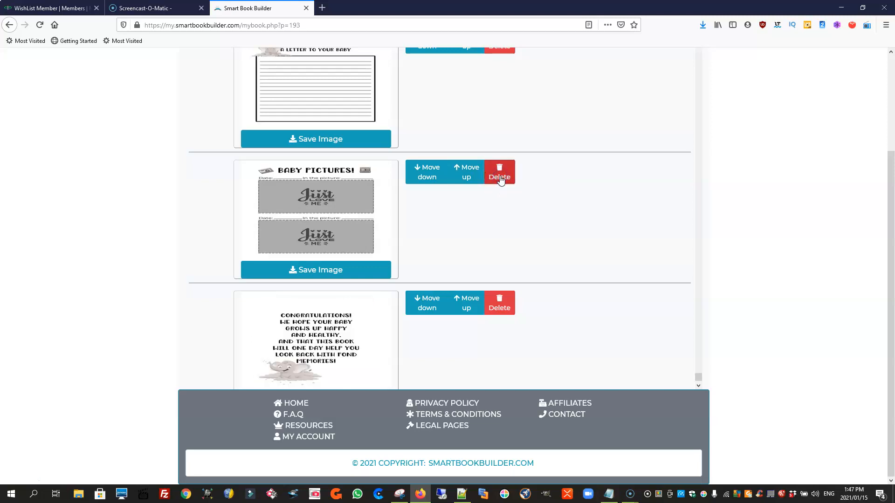
scroll(569, 276, up, 4)
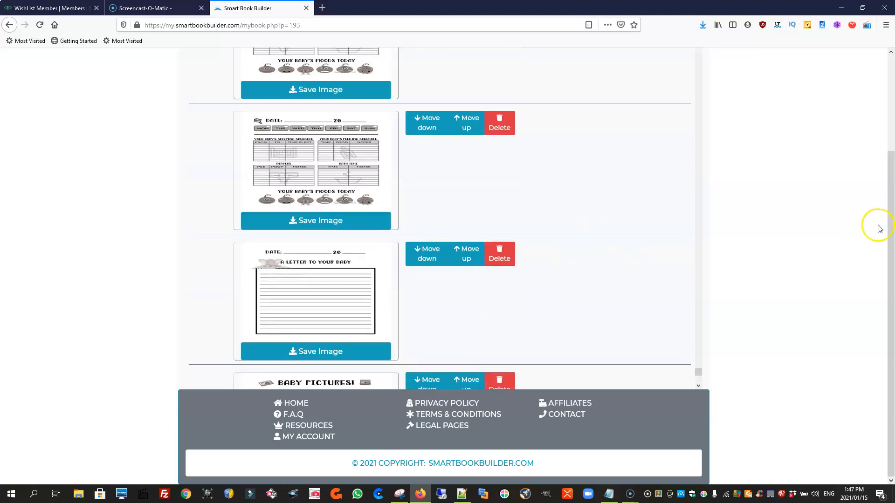
Reopen the Baby Journal from the list of books and check the order of its pages from first to last
drag(887, 219, 888, 110)
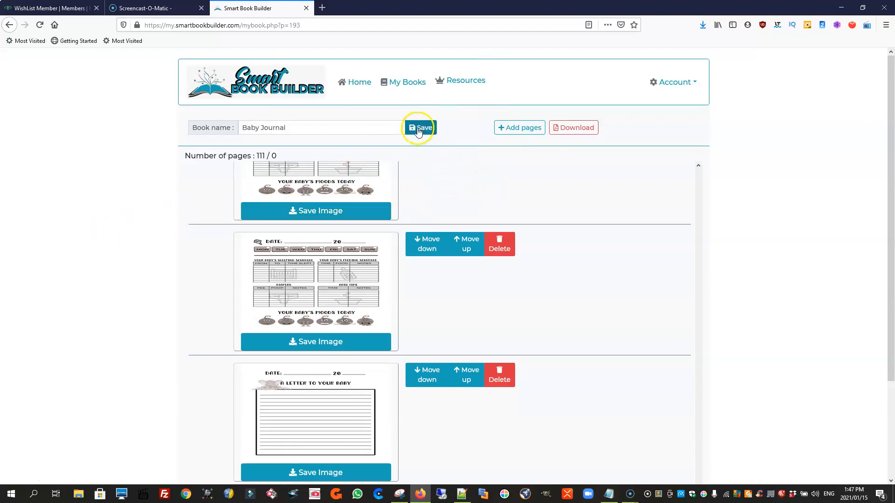
click(406, 83)
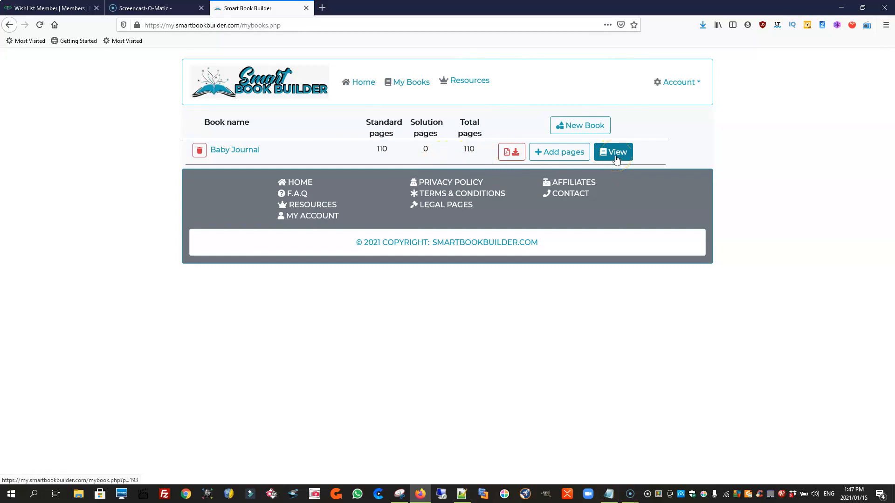
click(513, 155)
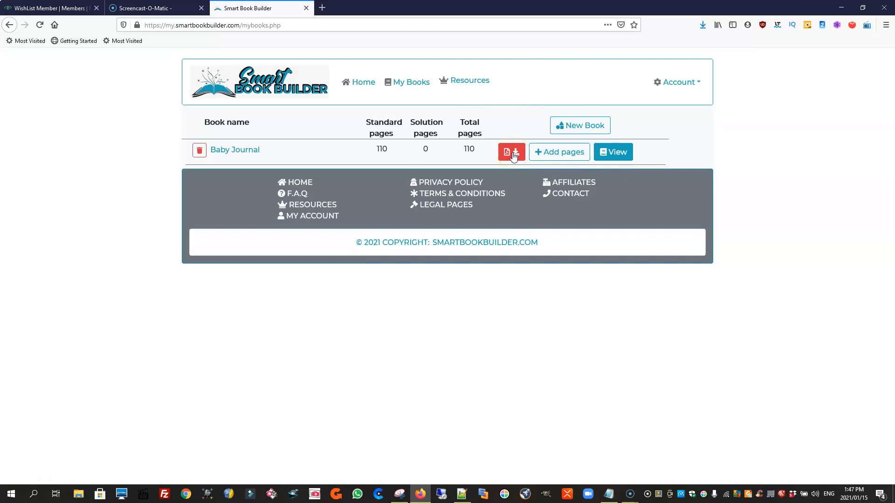
click(618, 153)
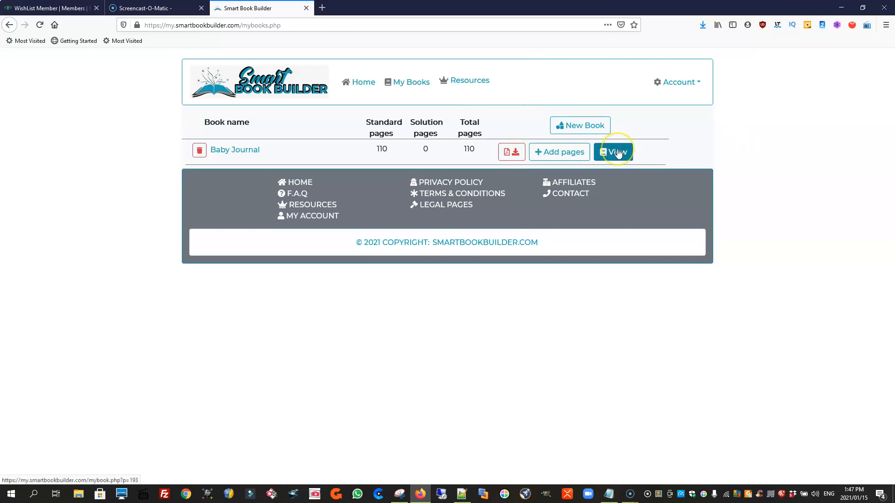
click(618, 153)
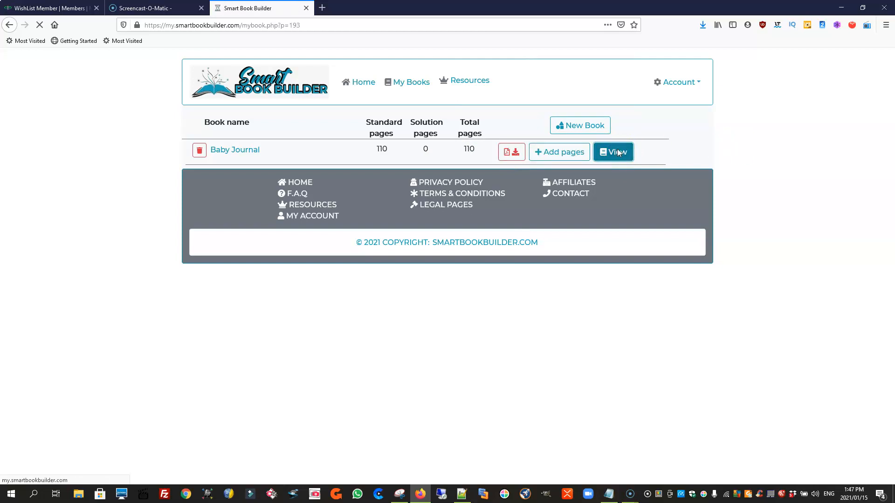
click(573, 180)
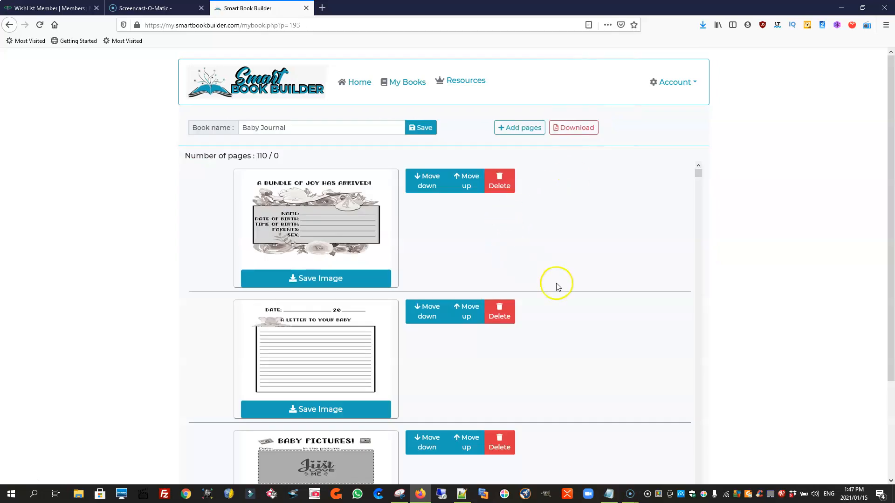
scroll(564, 289, down, 10)
scroll(571, 293, down, 5)
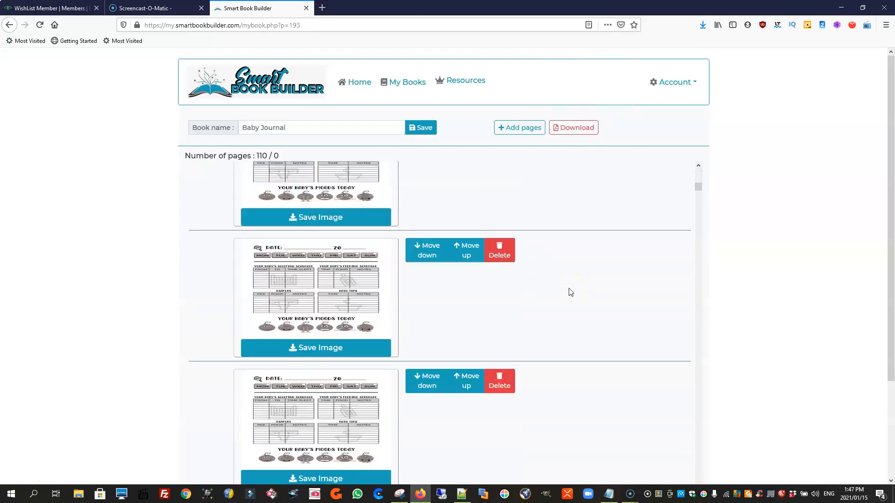
scroll(571, 292, down, 5)
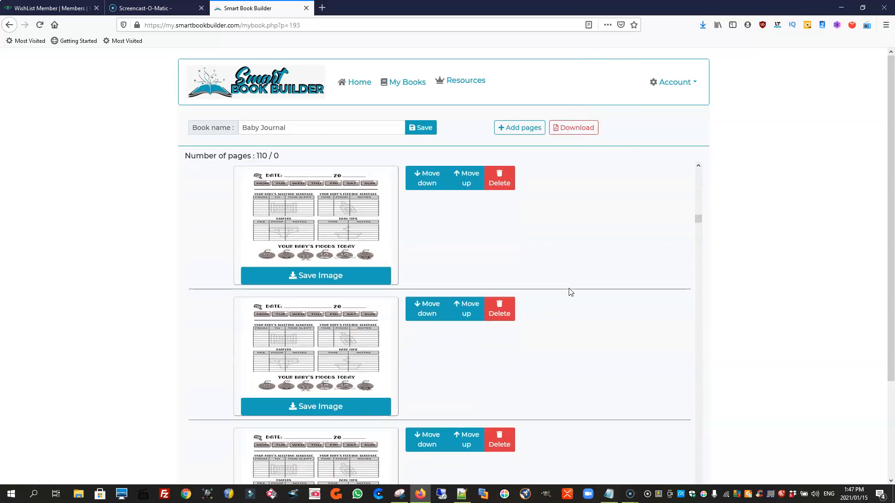
scroll(571, 293, down, 5)
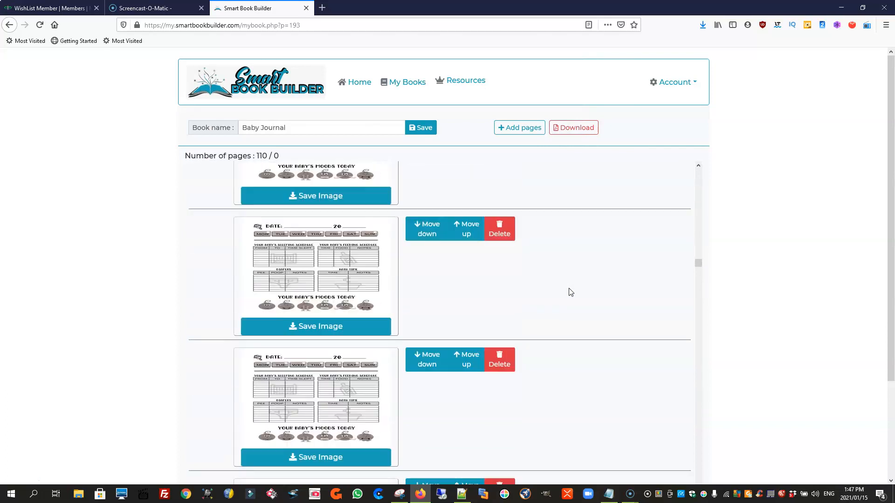
scroll(571, 293, down, 5)
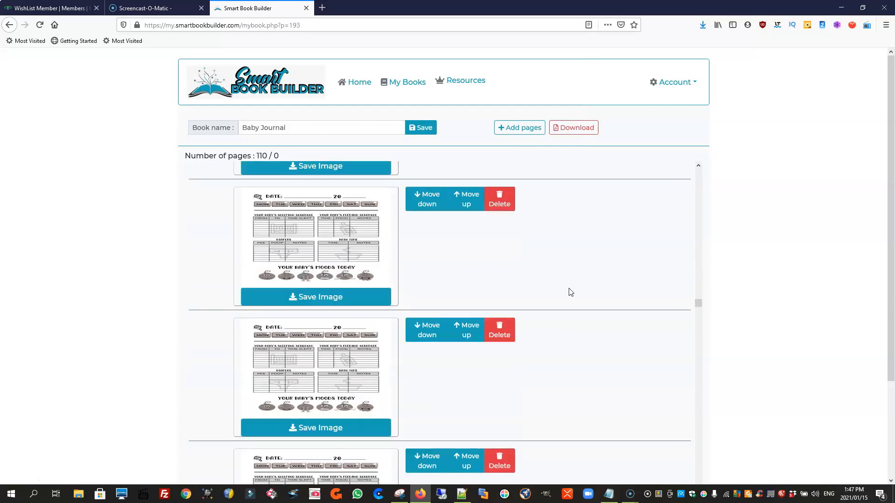
scroll(571, 292, down, 5)
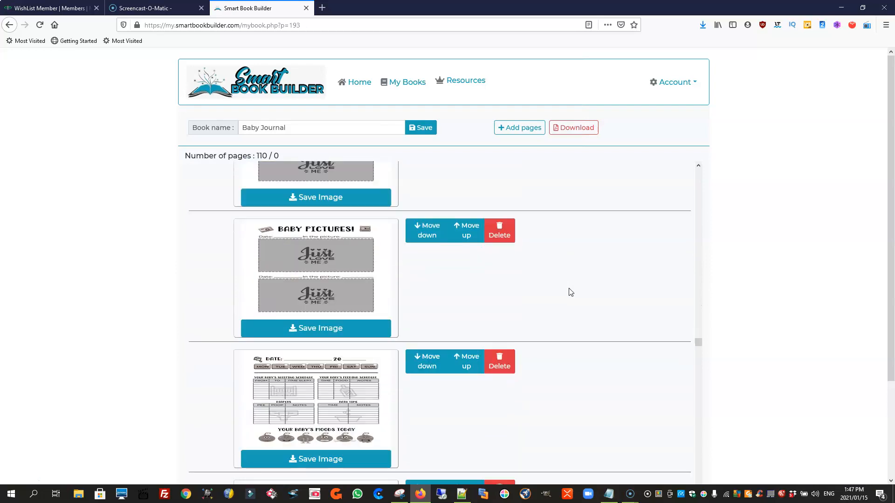
scroll(571, 293, down, 5)
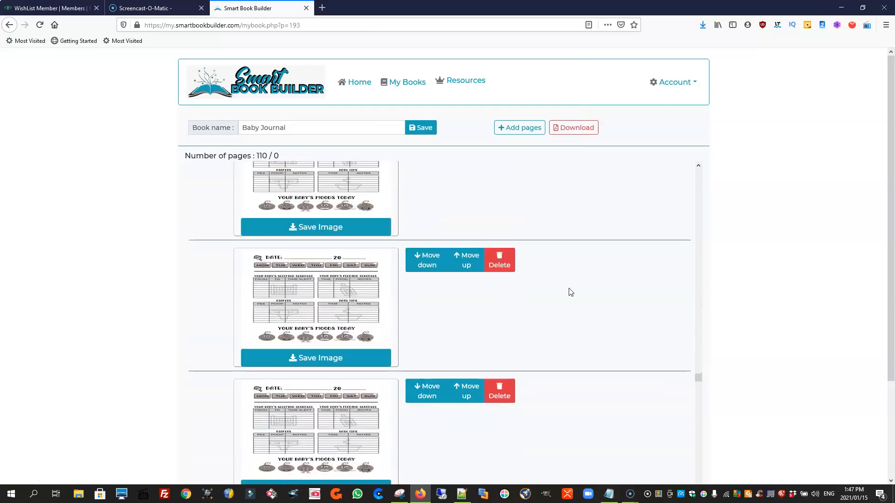
scroll(570, 294, down, 5)
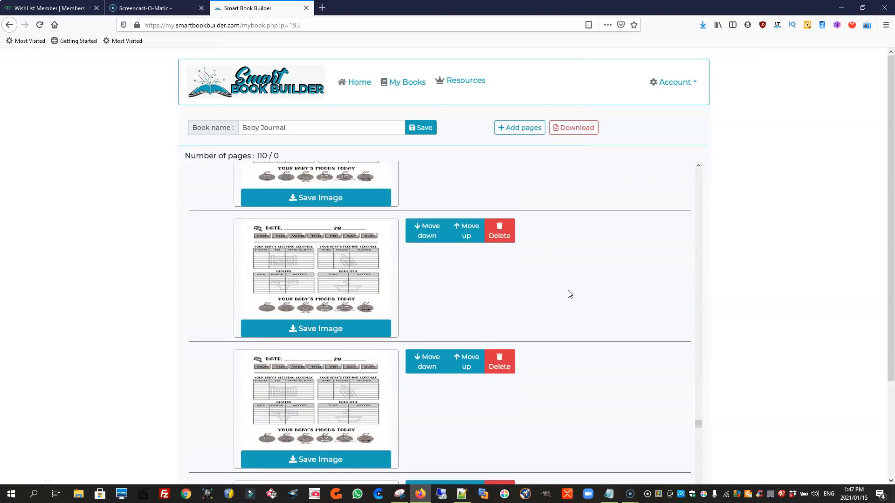
scroll(570, 294, down, 5)
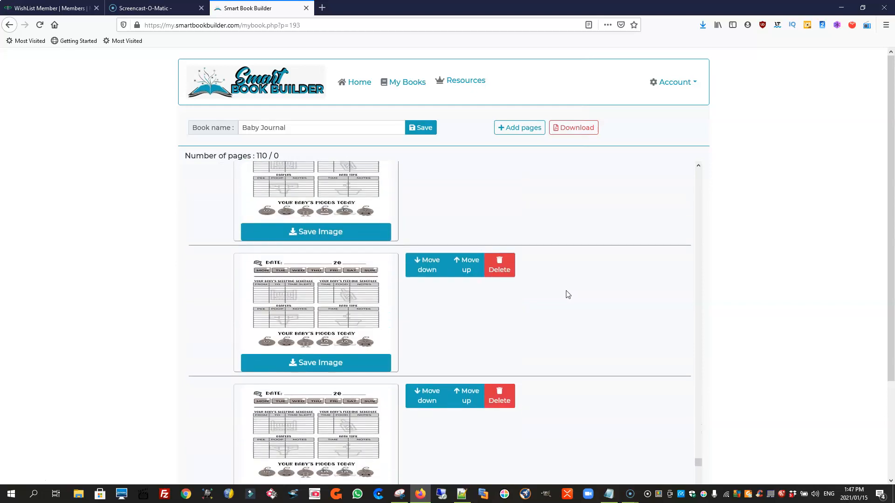
scroll(552, 299, down, 5)
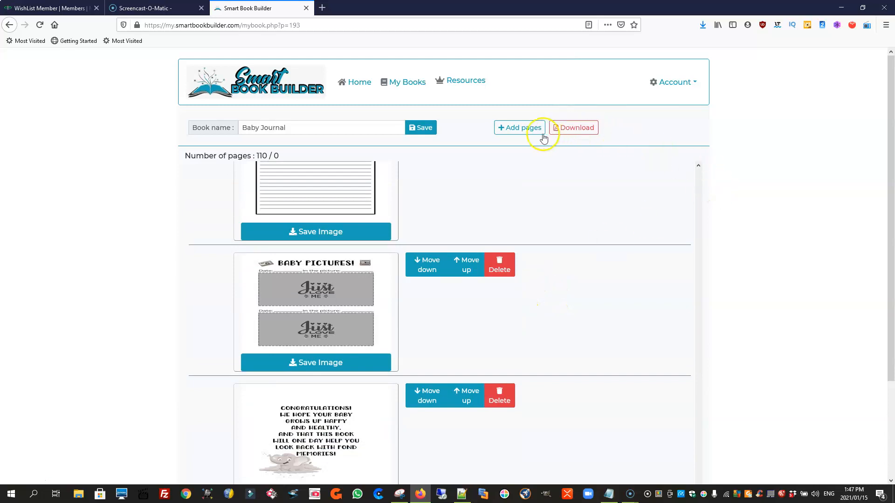
Configure the book's PDF download with a 6" x 9" book size, without page numbers and without solutions
click(575, 127)
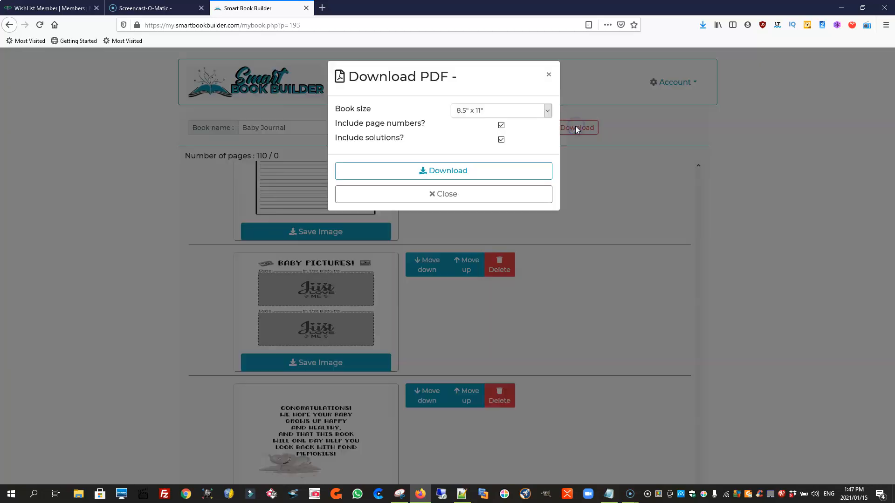
click(548, 112)
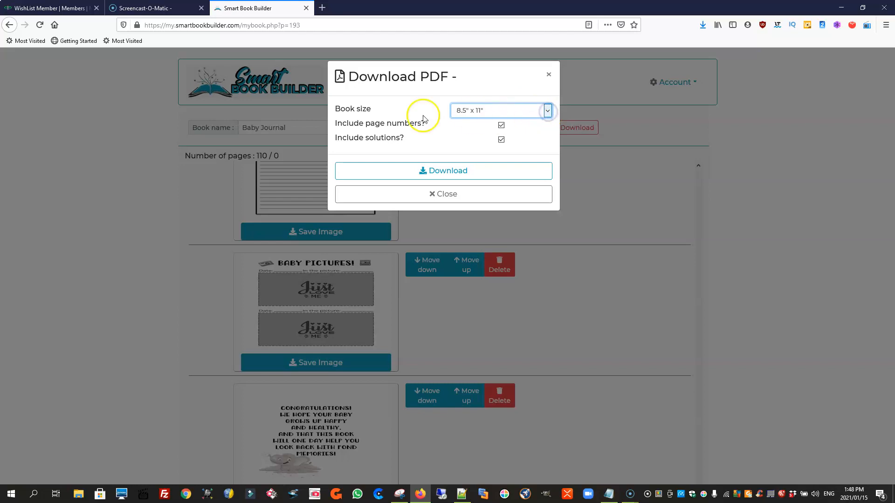
click(548, 112)
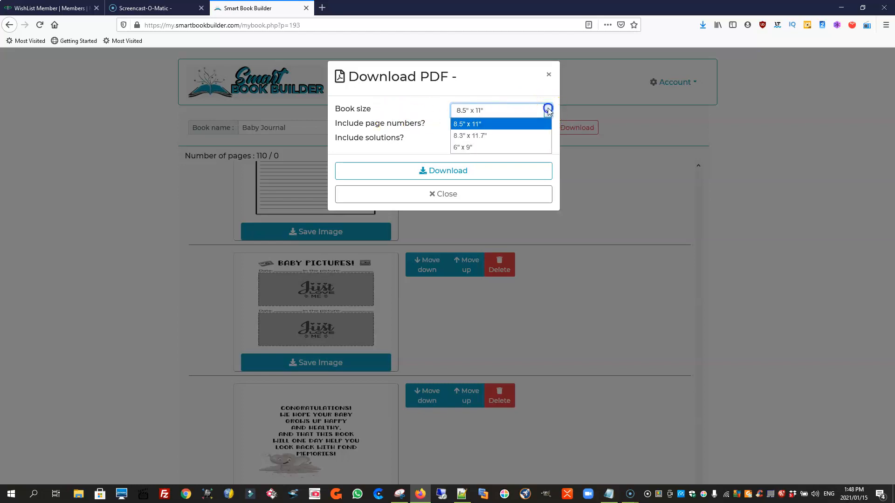
click(469, 148)
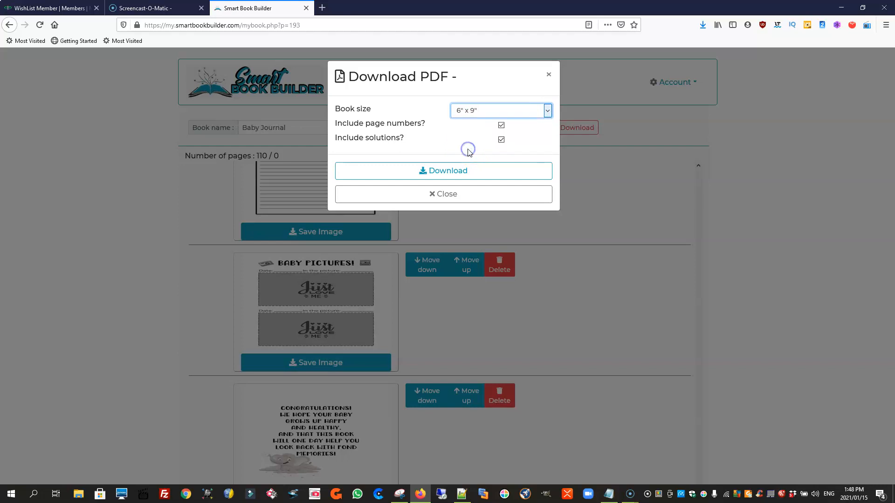
click(501, 125)
click(501, 125)
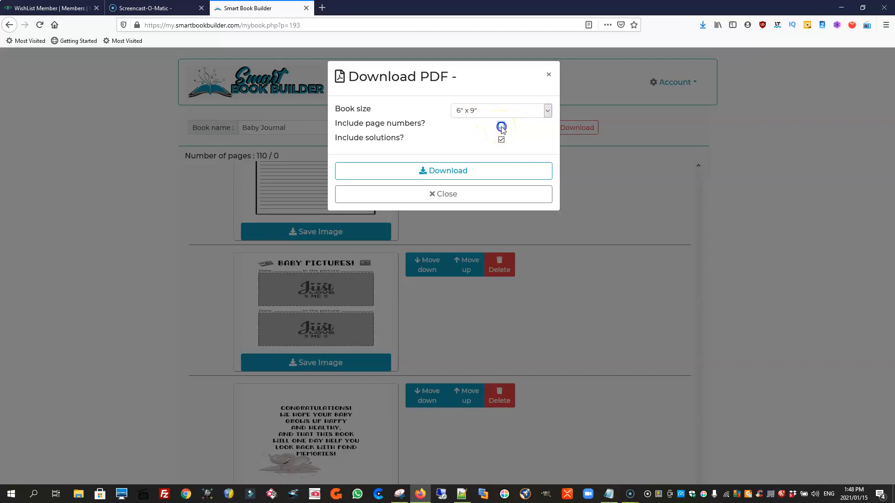
click(501, 140)
Download the book as a PDF, saving it to the Desktop as "Baby_Journal_", and close the download options
click(438, 176)
click(437, 176)
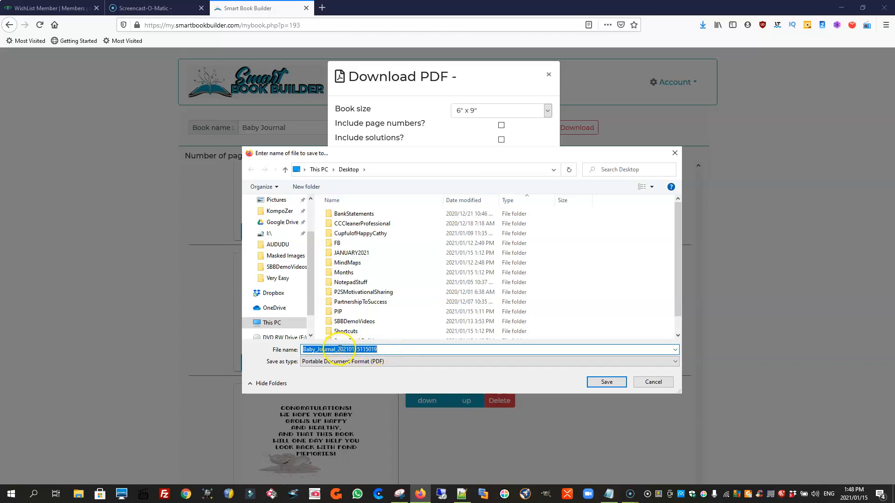
drag(337, 349, 397, 350)
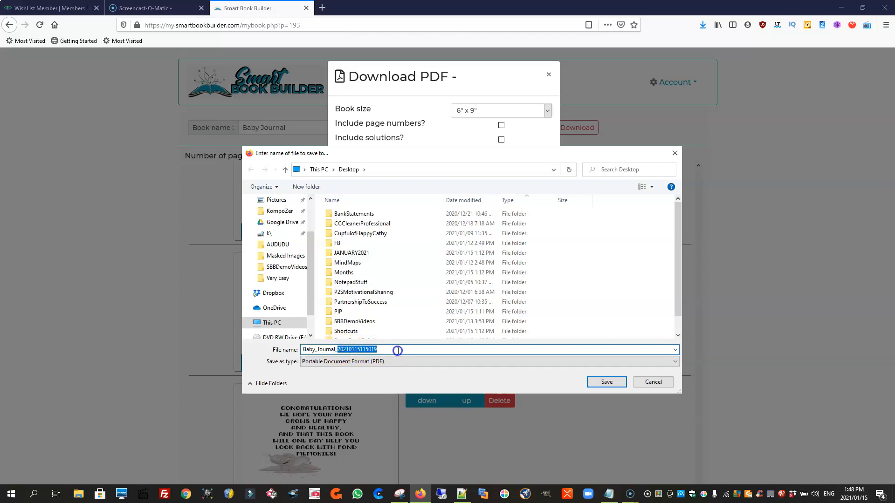
key(BackSpace)
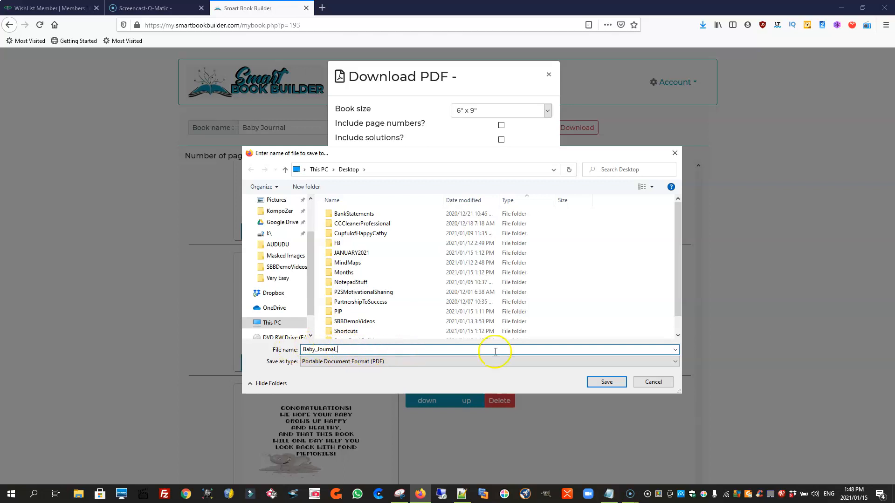
click(610, 381)
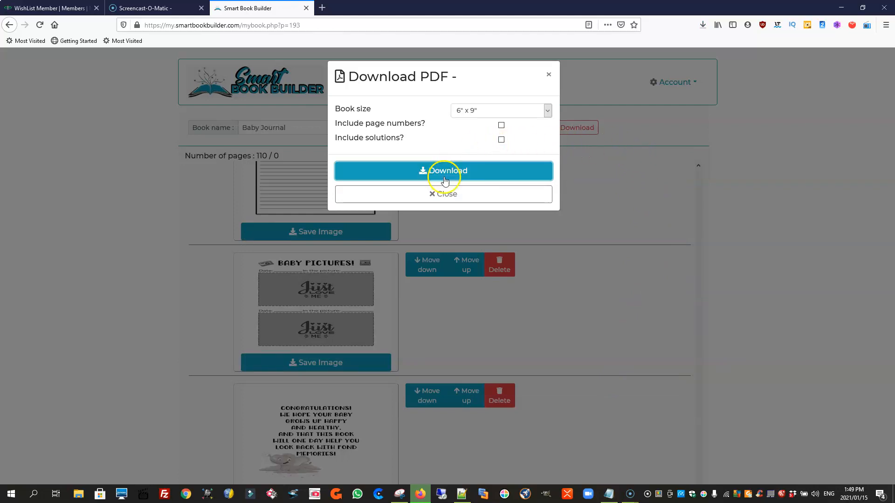
click(449, 197)
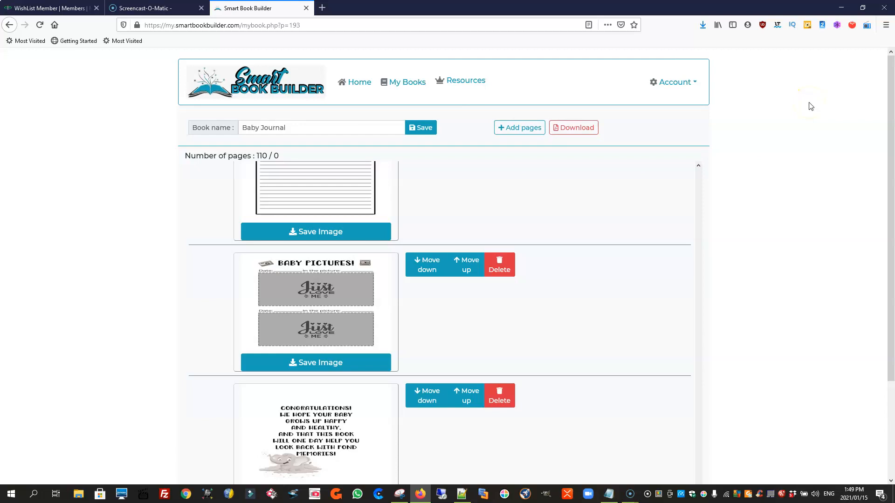
Switch to the desktop and open the downloaded Baby_Journal_ PDF in Foxit Reader
click(839, 8)
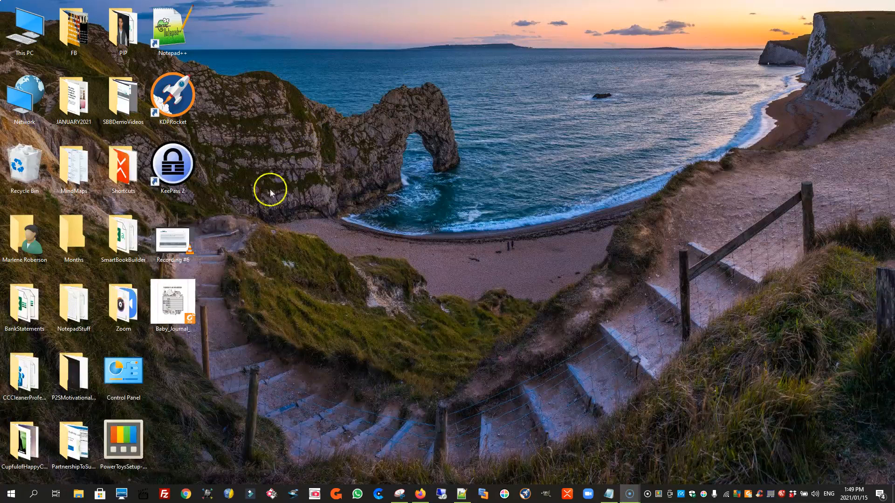
double_click(169, 298)
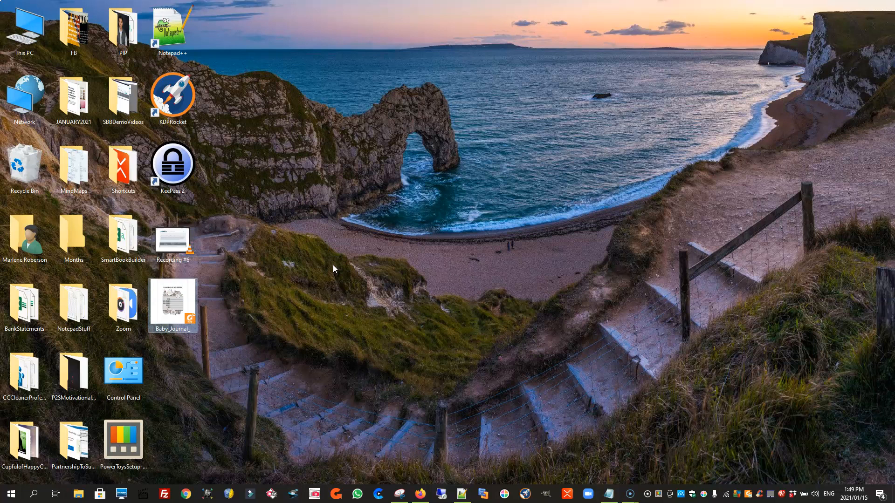
key(Return)
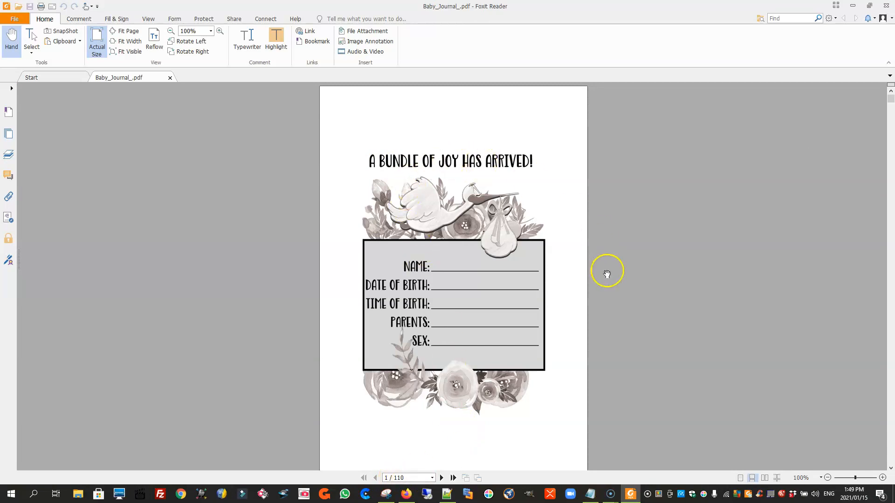
Look through the PDF's opening pages, from "A Bundle of Joy Has Arrived!" past the letter and picture pages into the daily logs
scroll(881, 445, down, 3)
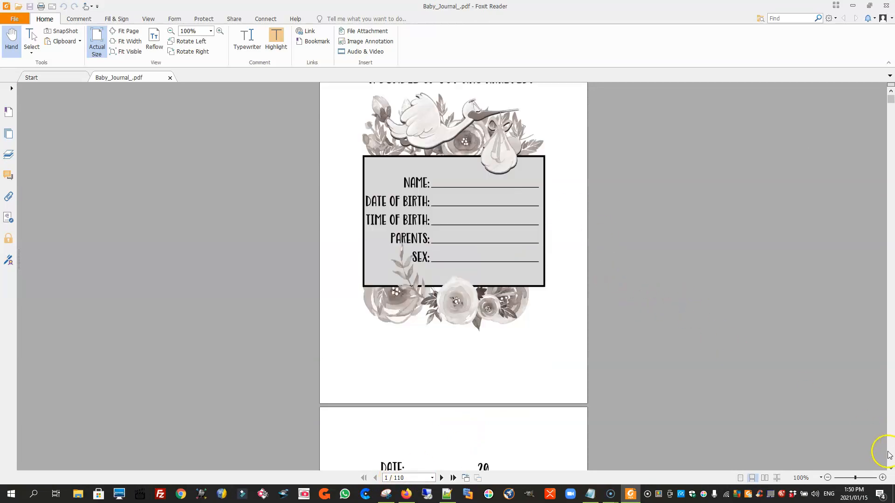
click(888, 454)
click(888, 453)
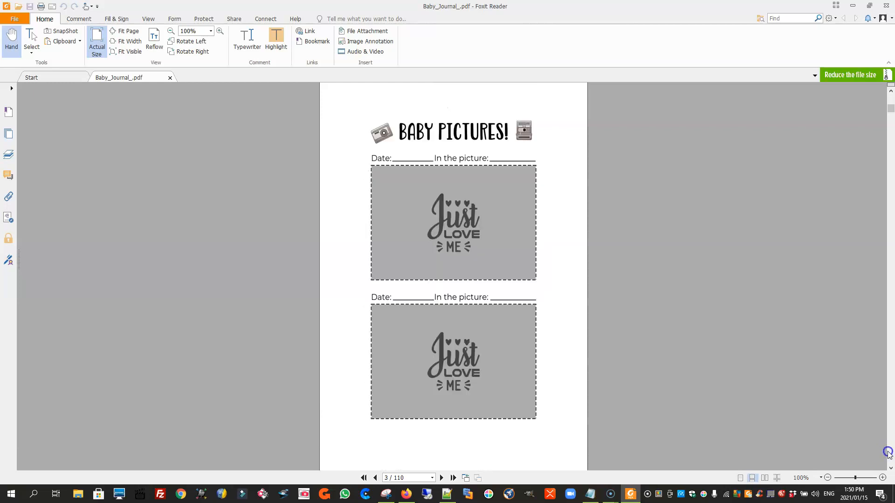
click(888, 452)
click(888, 453)
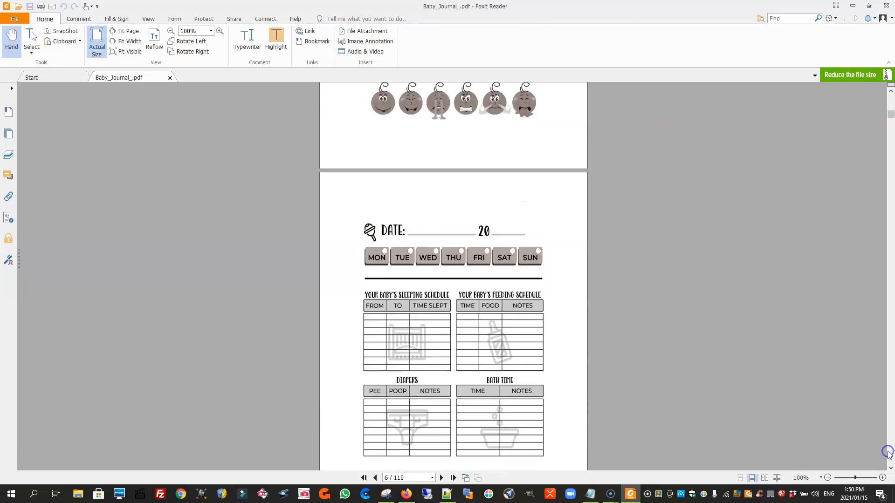
click(888, 453)
click(888, 453)
click(888, 453)
click(889, 453)
click(888, 454)
click(888, 453)
click(888, 452)
click(888, 453)
click(888, 453)
click(888, 453)
click(888, 452)
click(888, 453)
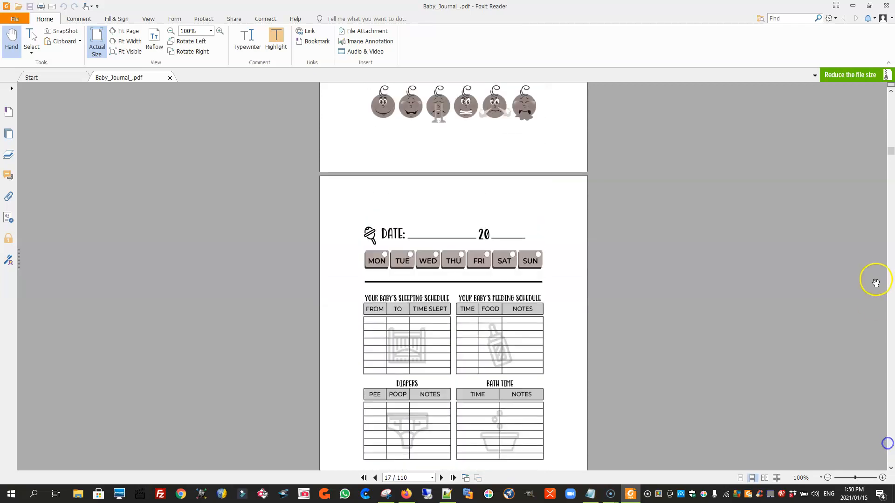
Look through the middle of the PDF, checking the daily logs, letter and baby picture pages, and view the closing page
drag(891, 150, 892, 304)
scroll(815, 363, down, 3)
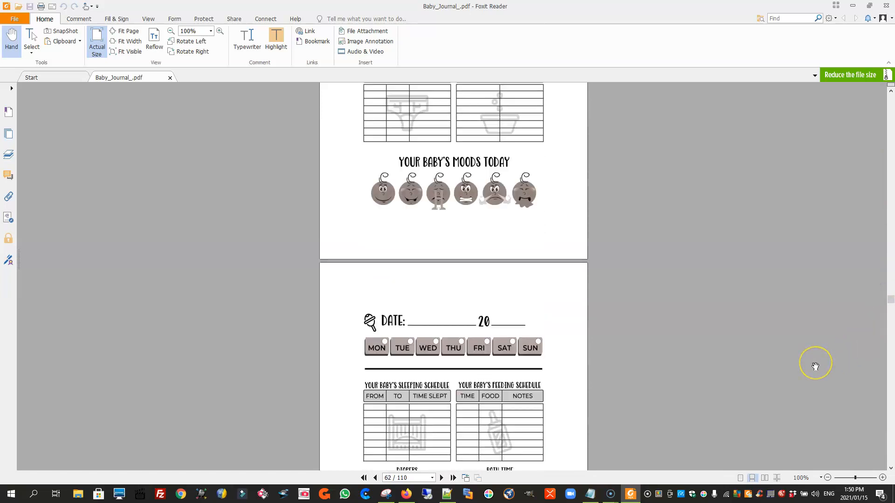
scroll(816, 366, down, 10)
scroll(815, 367, up, 15)
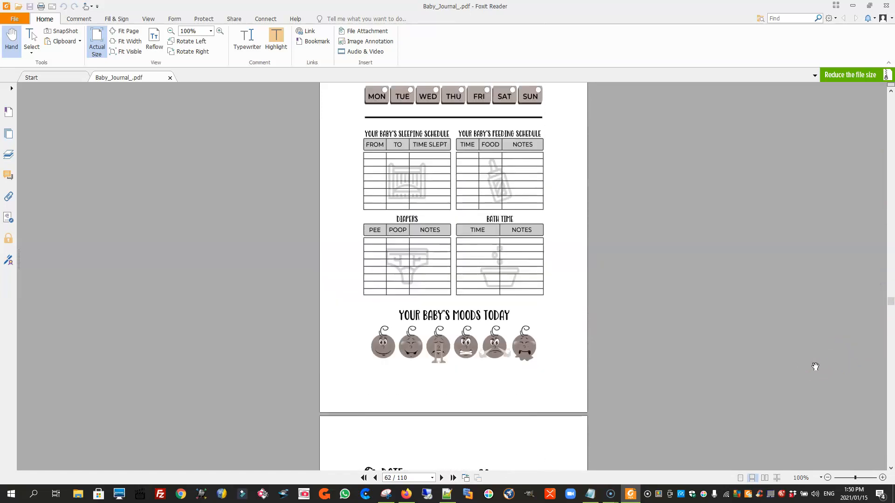
scroll(815, 367, down, 3)
scroll(815, 367, up, 12)
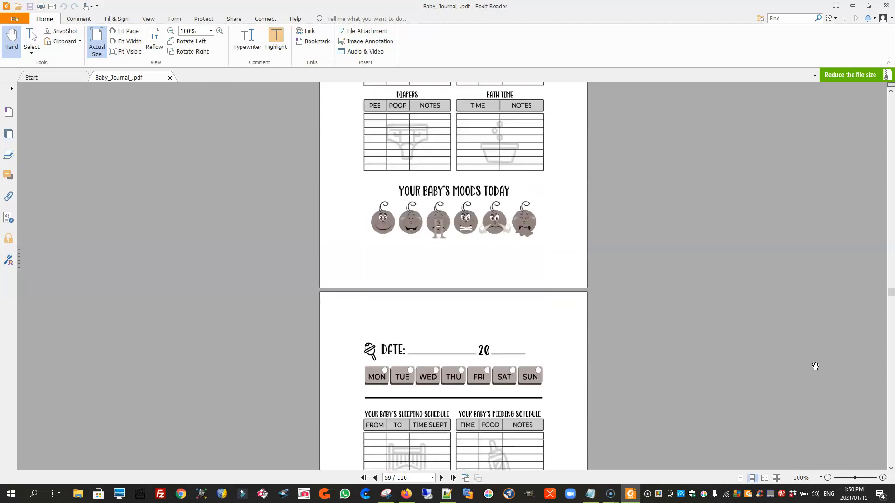
scroll(816, 366, up, 12)
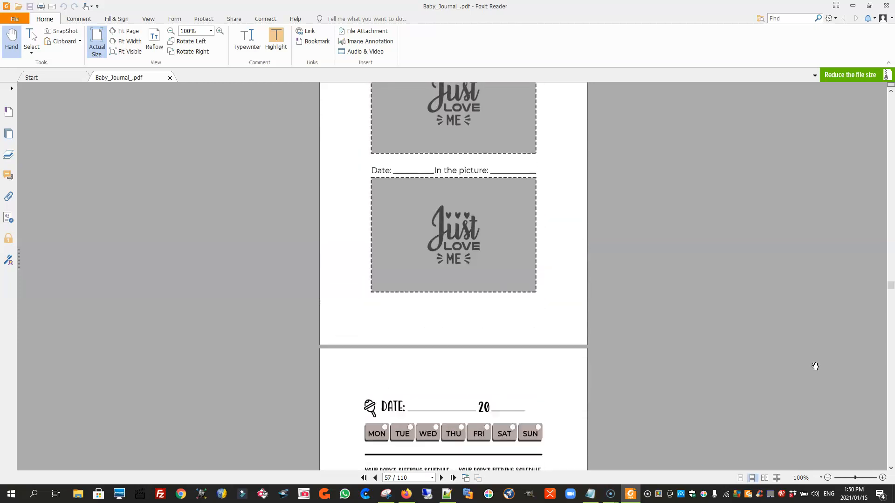
scroll(815, 366, up, 12)
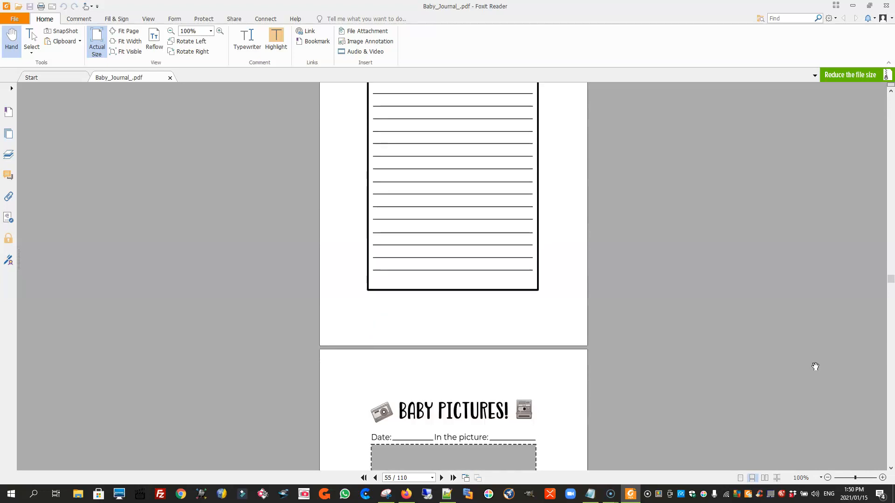
scroll(815, 366, down, 12)
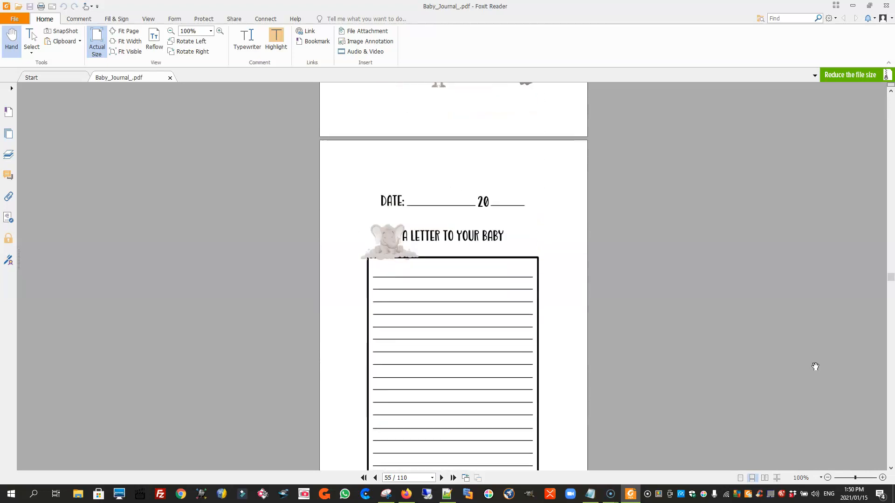
scroll(815, 366, down, 12)
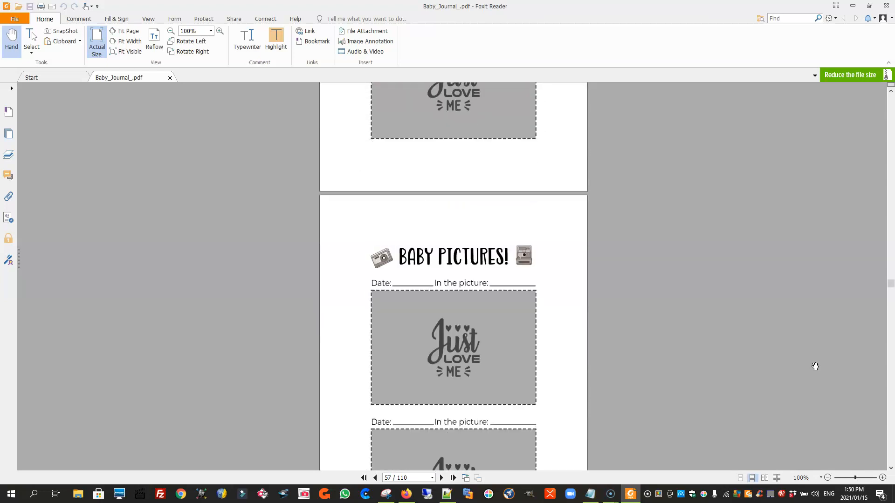
scroll(816, 367, down, 2)
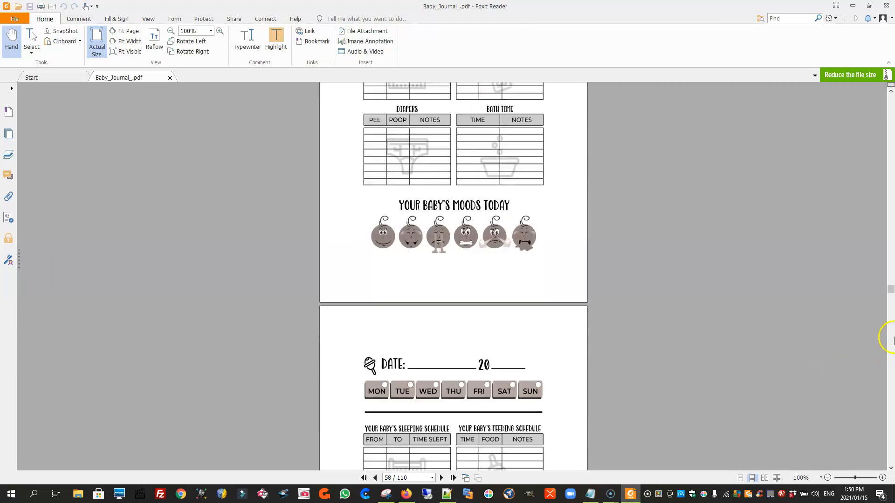
scroll(890, 312, down, 1)
drag(891, 313, 890, 468)
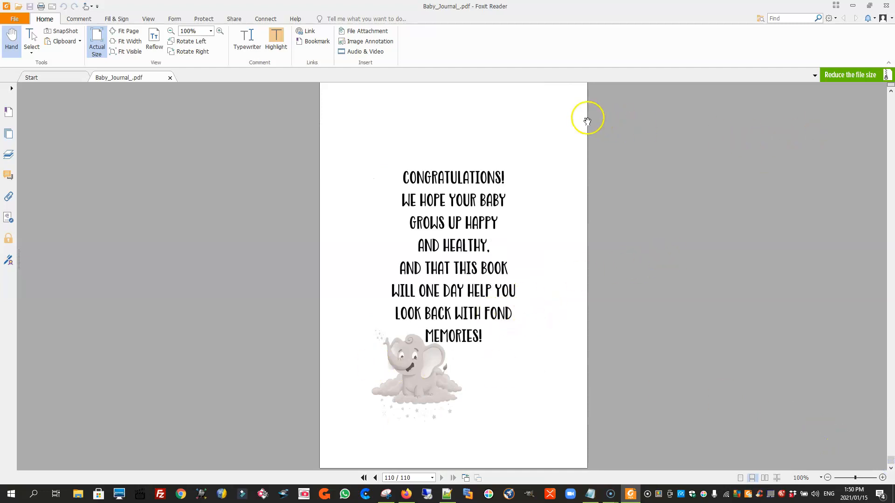
Close the PDF in Foxit Reader and switch back to the Baby Journal book in Smart Book Builder in Firefox
click(888, 8)
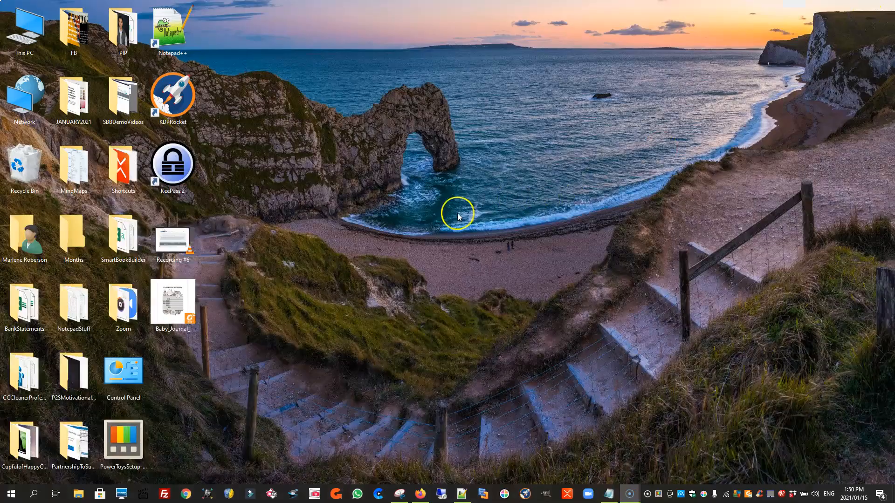
click(420, 493)
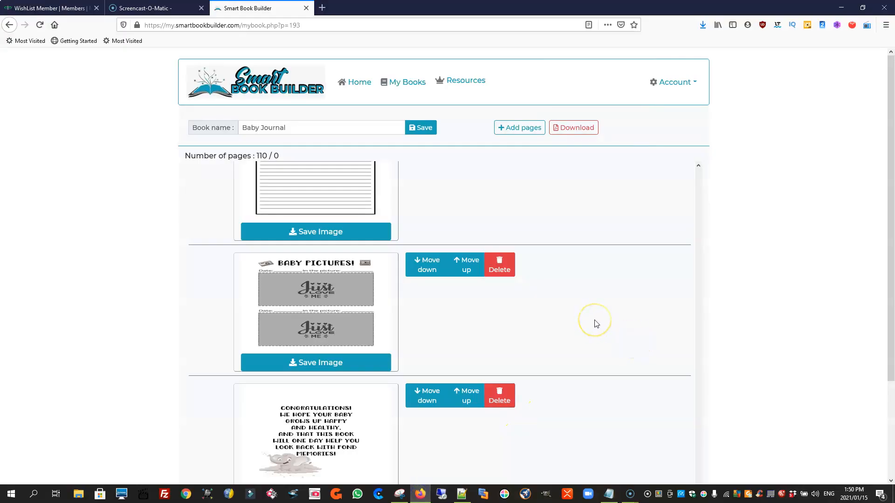